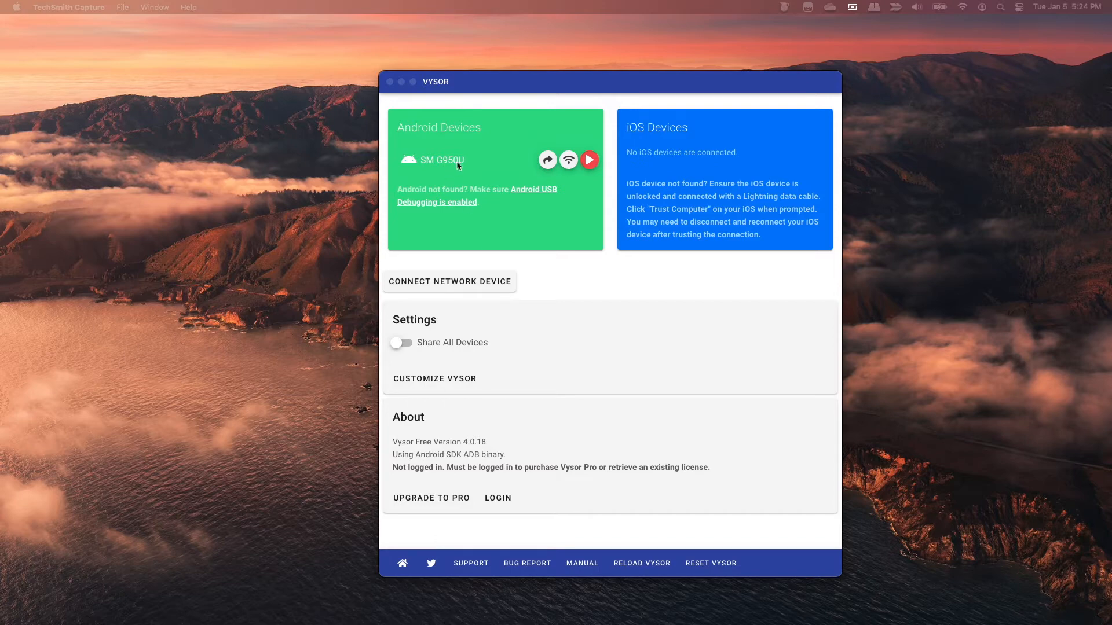
Start mirroring the connected SM G950U phone and move the main device list window out of view.
mouse_move(494, 79)
mouse_down()
mouse_move(475, 102)
mouse_move(496, 94)
mouse_up()
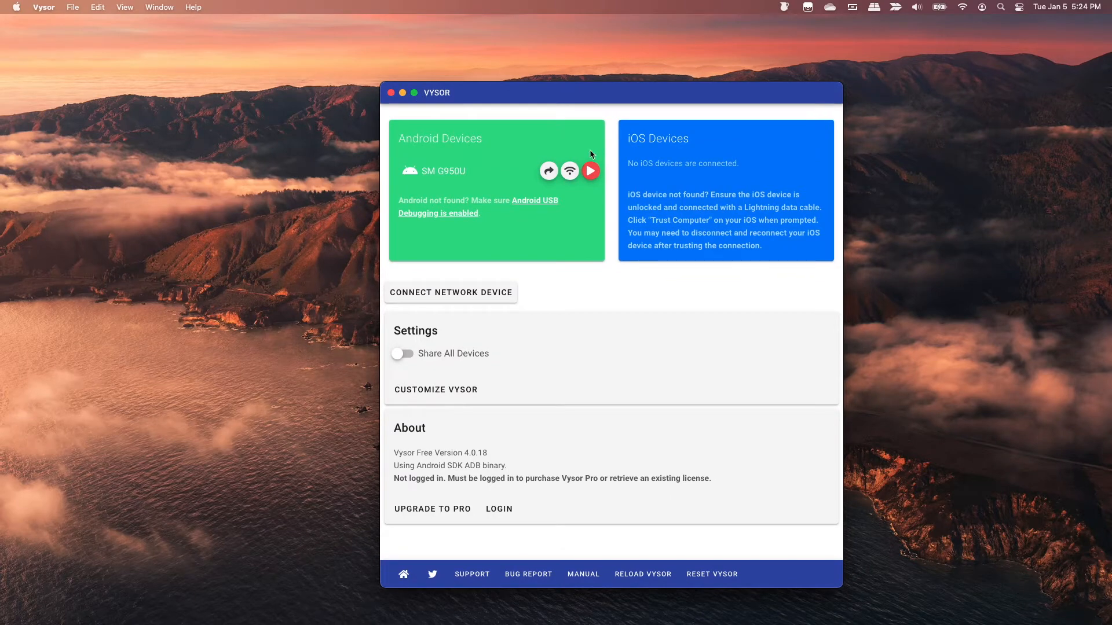
click(591, 170)
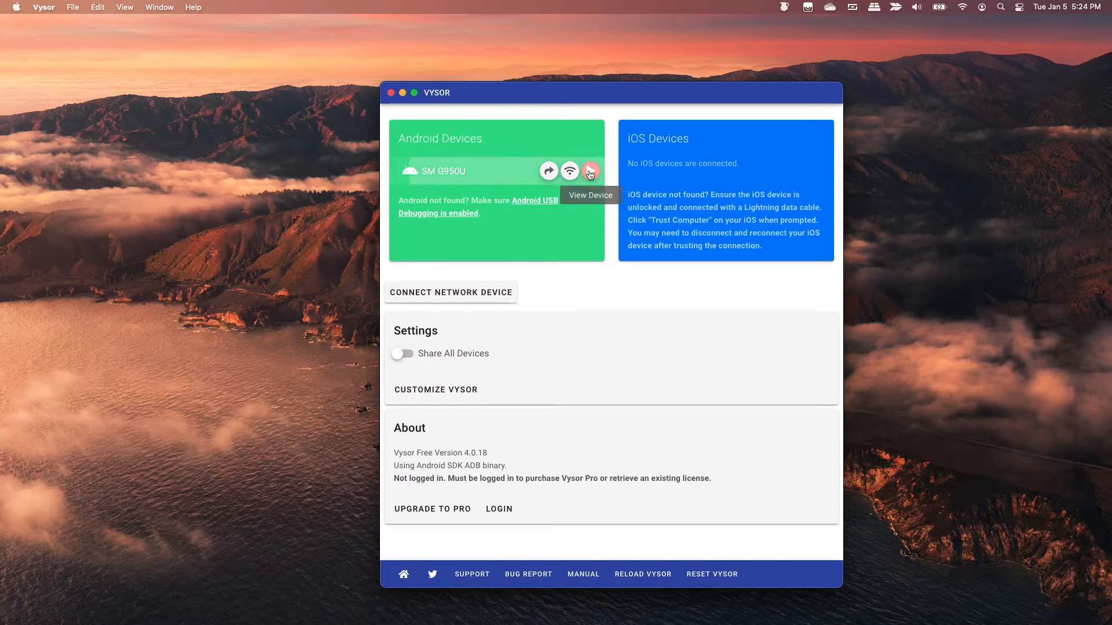
drag(676, 93, 643, 624)
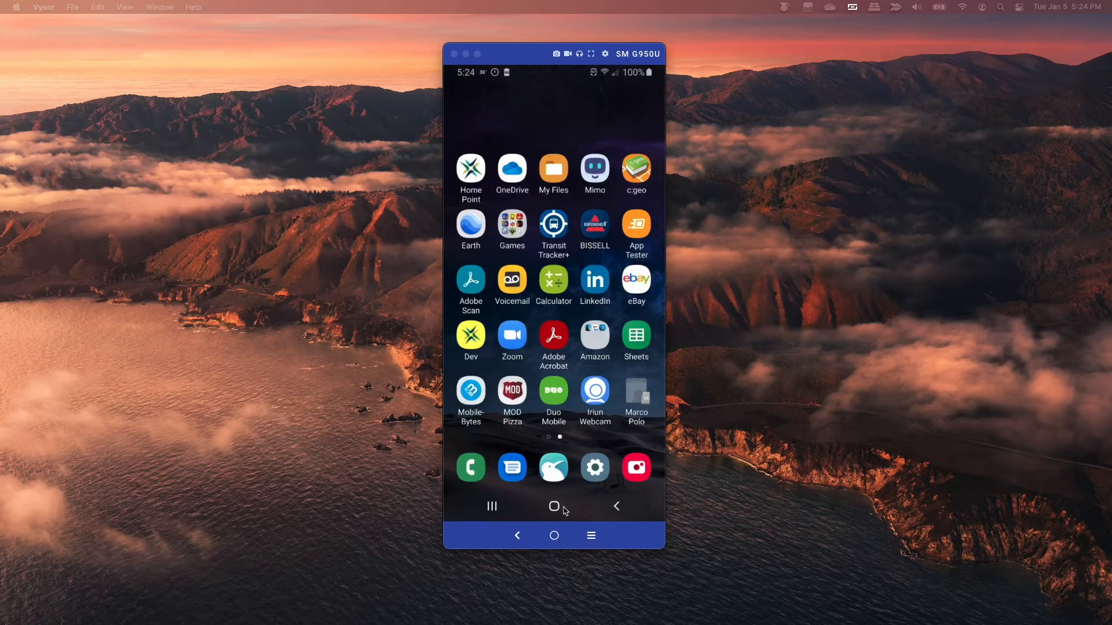
drag(582, 41, 482, 84)
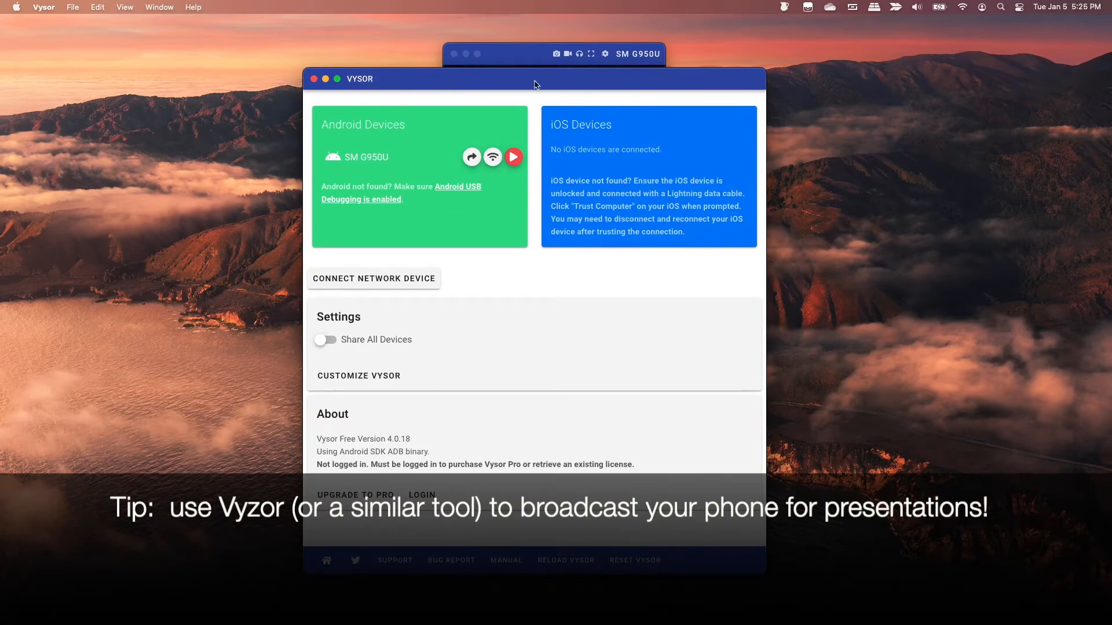
drag(535, 81, 501, 624)
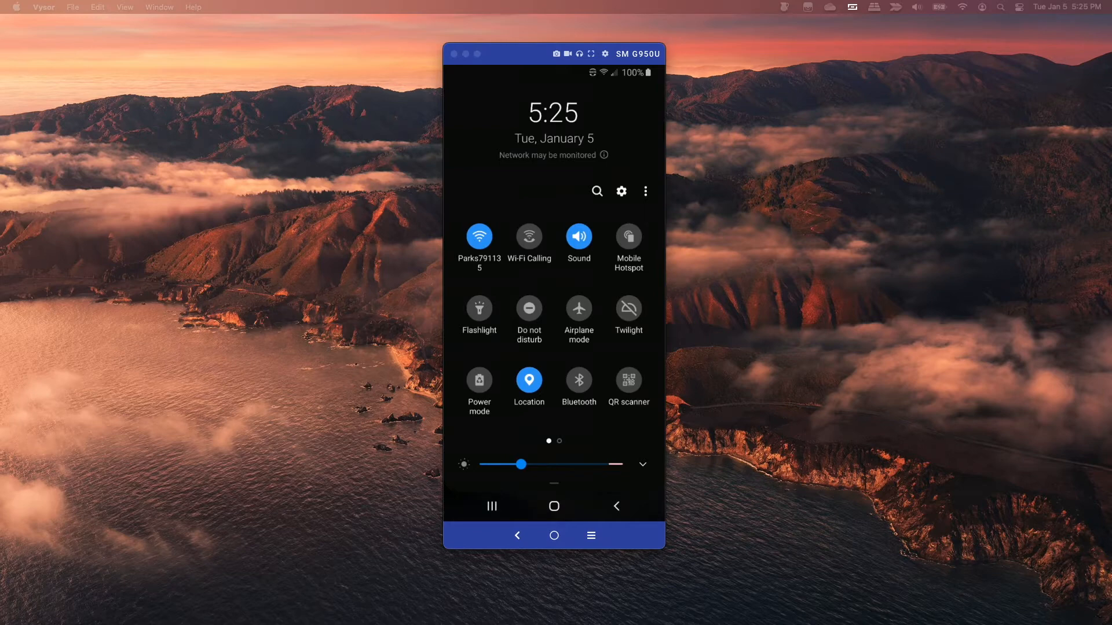
Switch to Chrome and review the Android section of the Charles SSL Certificates documentation.
key(super+Tab)
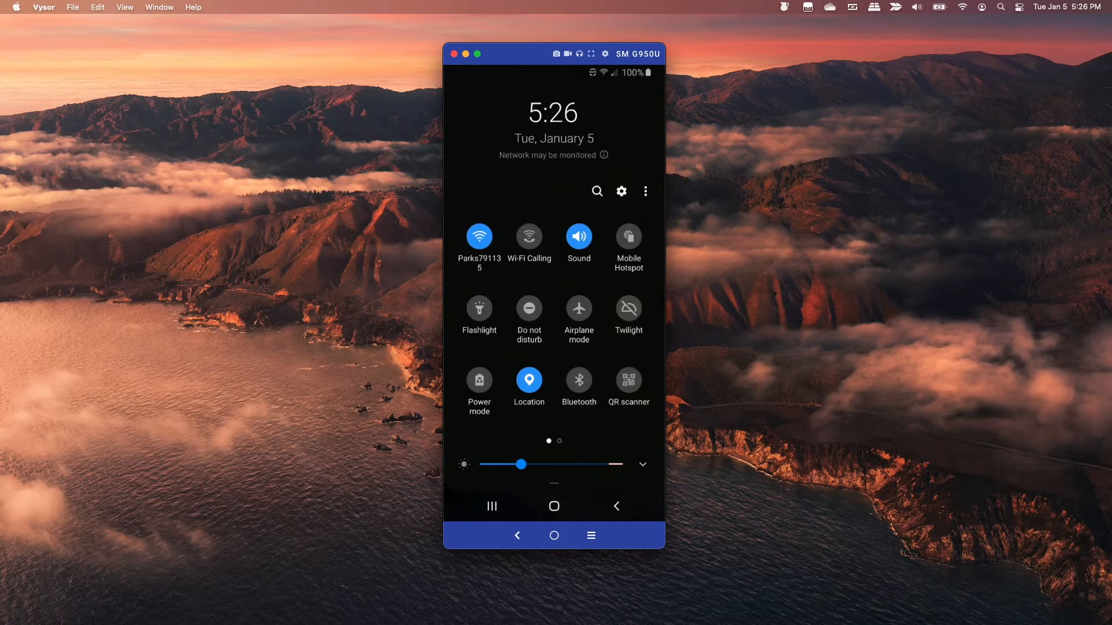
key(ctrl+Up)
key(ctrl+Up)
key(ctrl+Left)
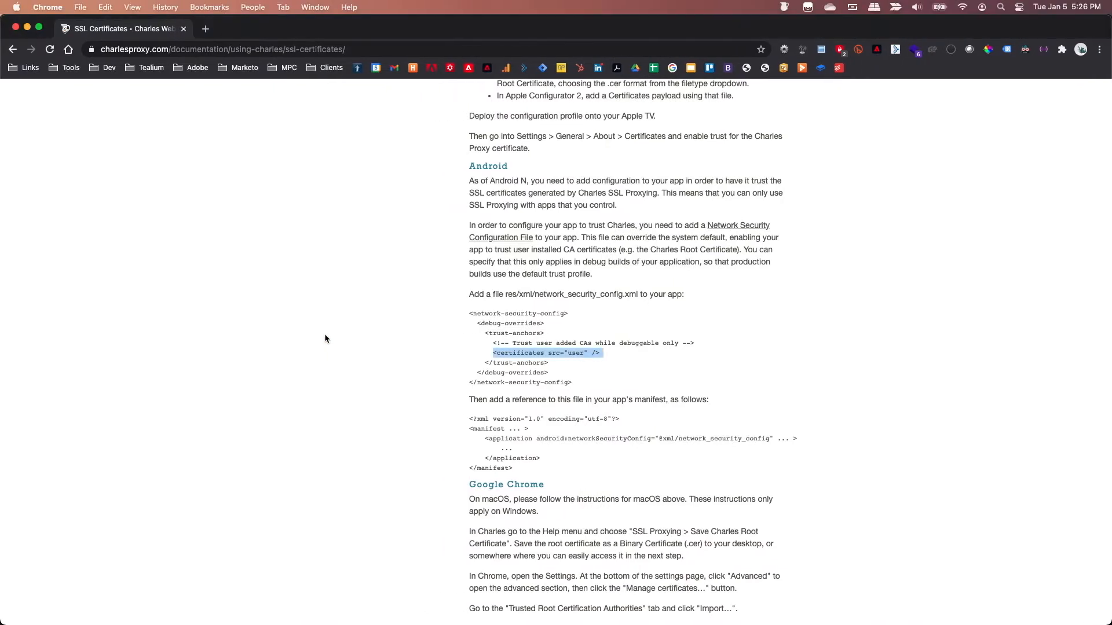
scroll(402, 286, up, 2)
scroll(402, 285, down, 3)
scroll(402, 285, down, 1)
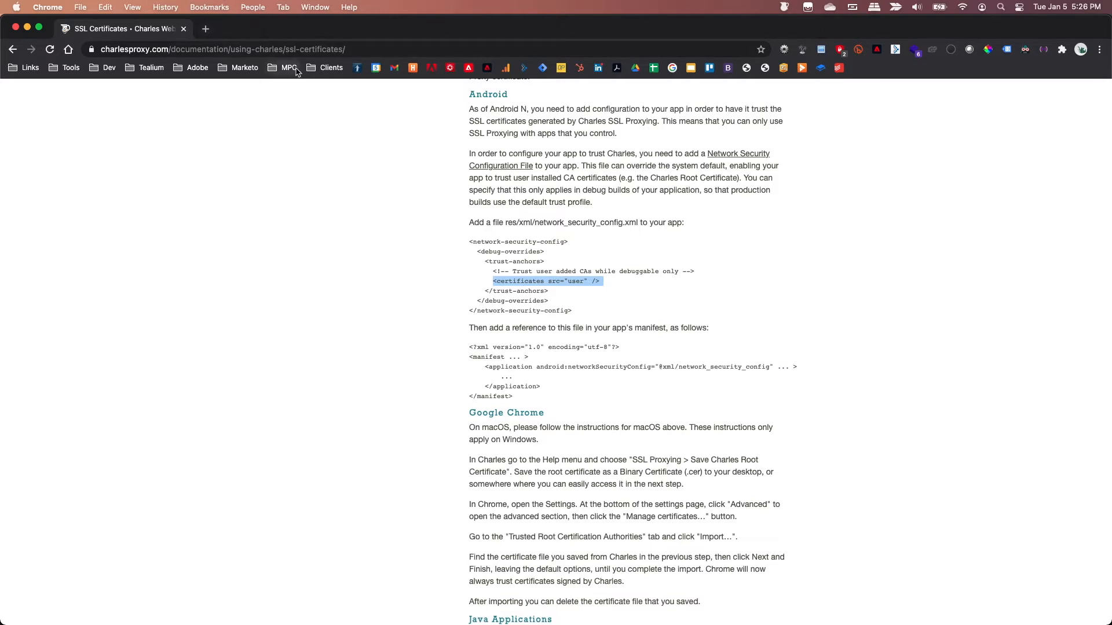
click(776, 224)
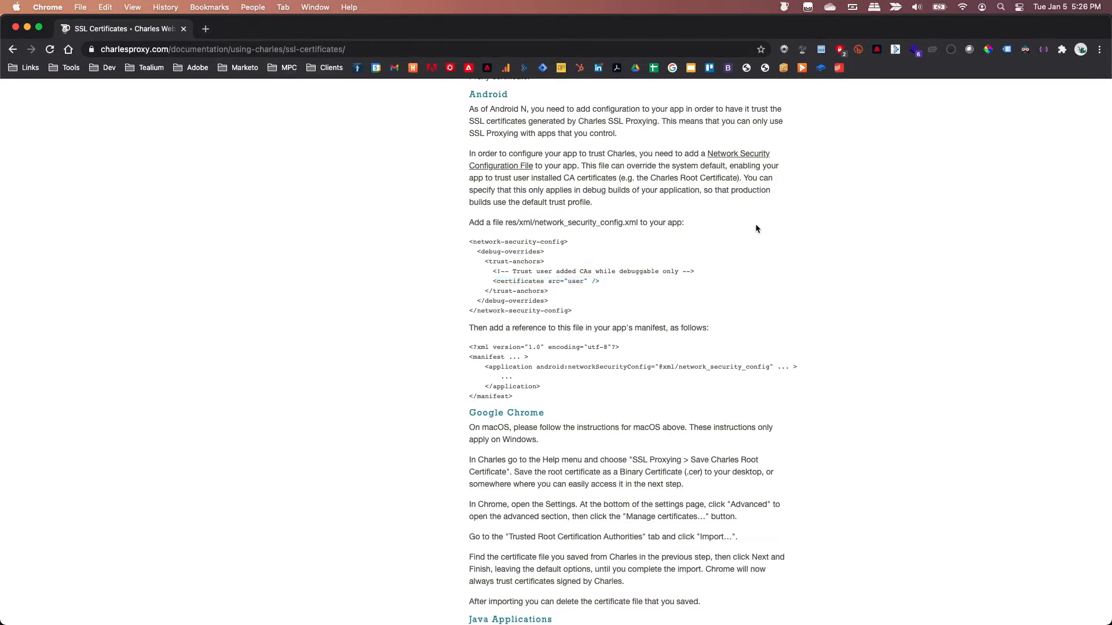
scroll(503, 237, up, 1)
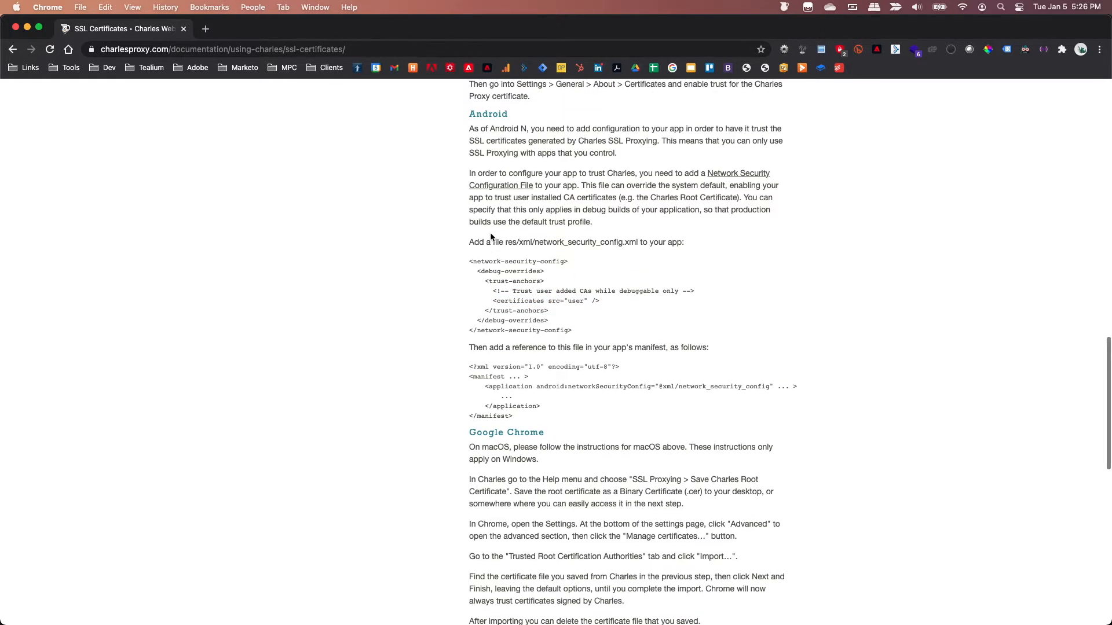
Highlight the network_security_config.xml snippet and its user certificates line in the Android instructions.
drag(472, 243, 598, 334)
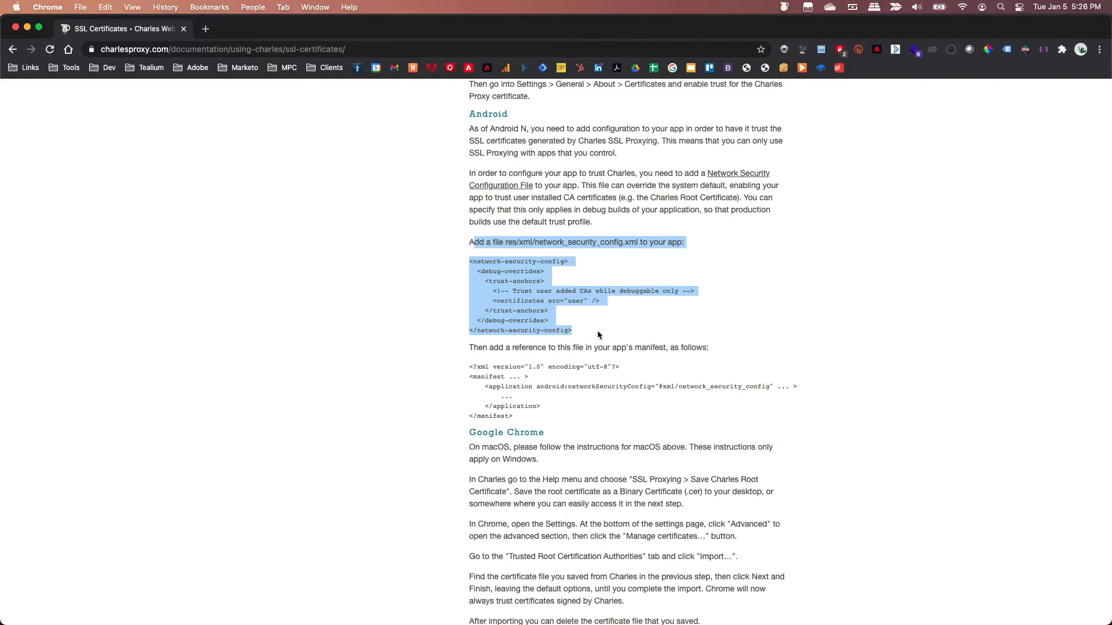
click(526, 296)
double_click(577, 301)
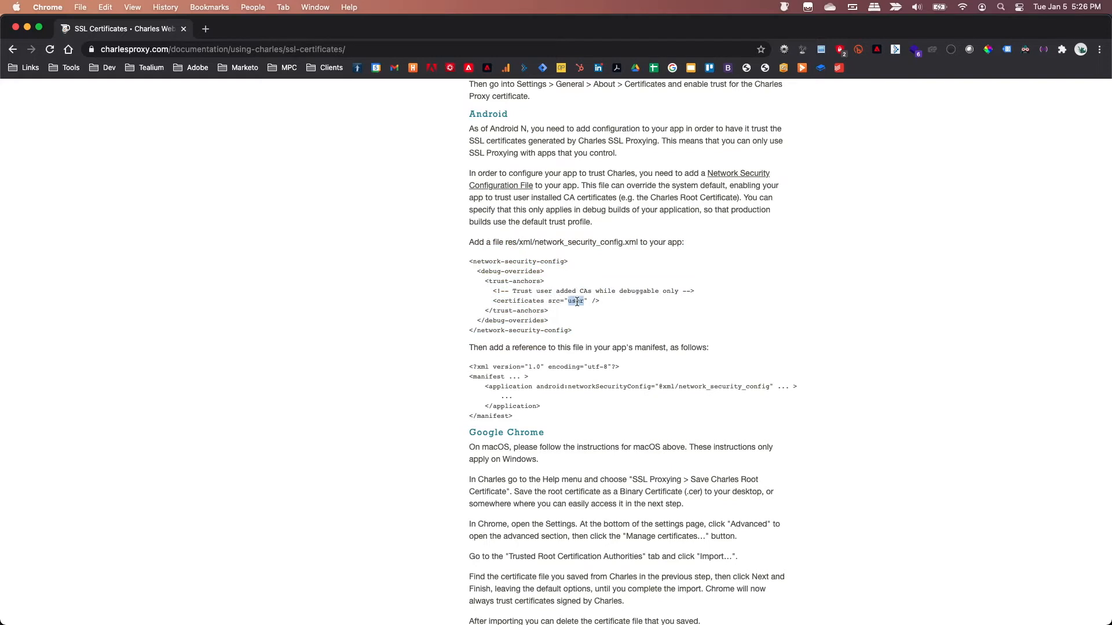
click(510, 301)
drag(601, 301, 482, 300)
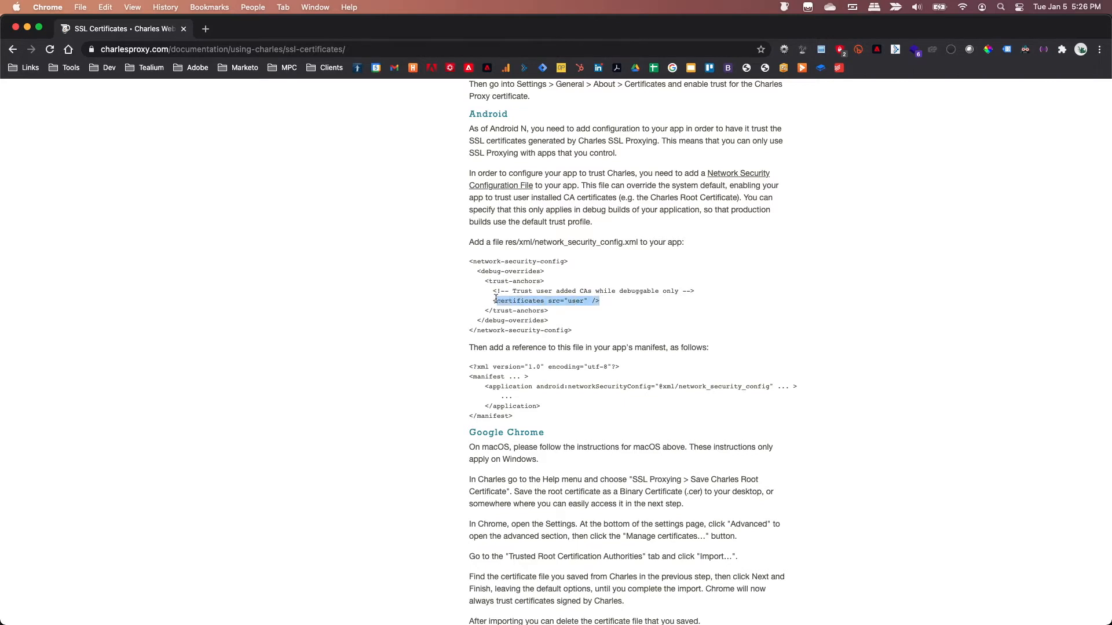
click(551, 309)
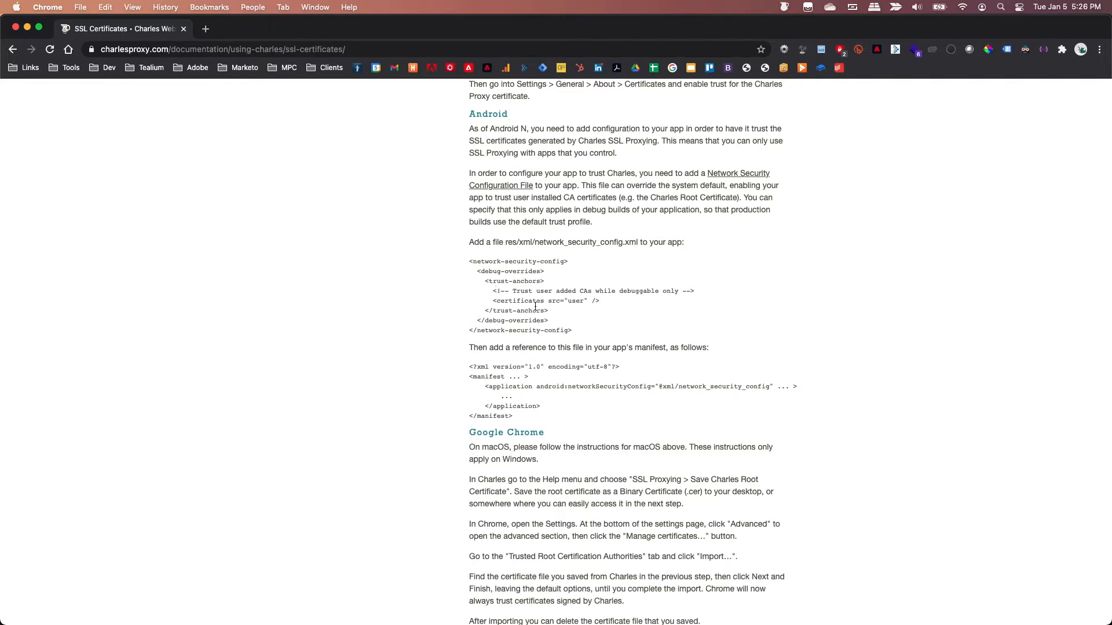
drag(469, 260, 591, 336)
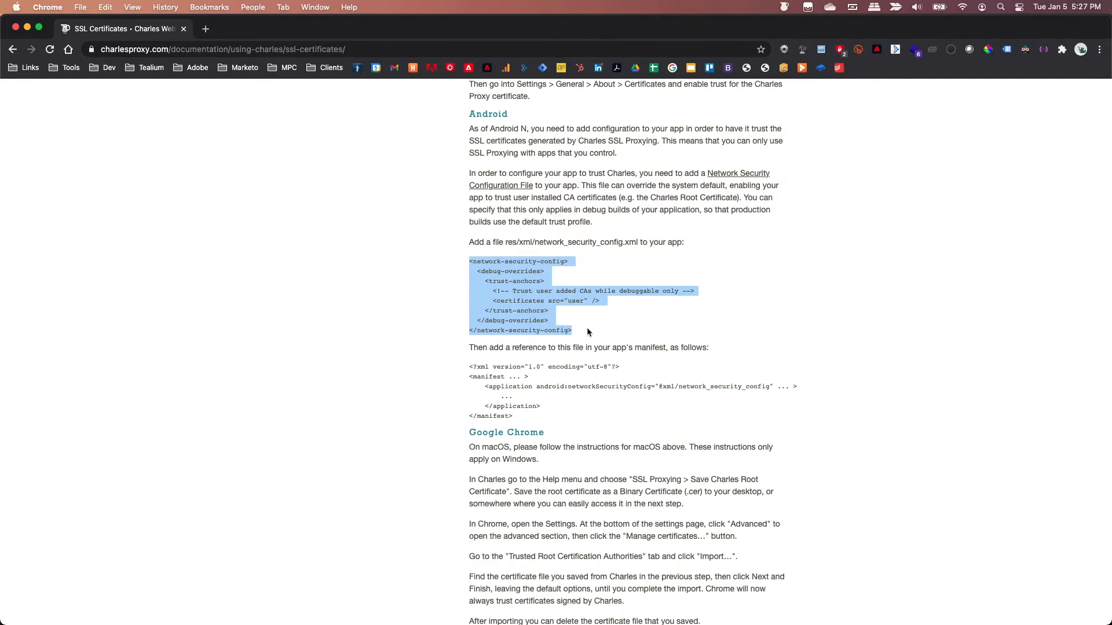
Look over the Charles SSL Certificates page from its introduction and documentation menu down to the Android section.
key(ctrl+Right)
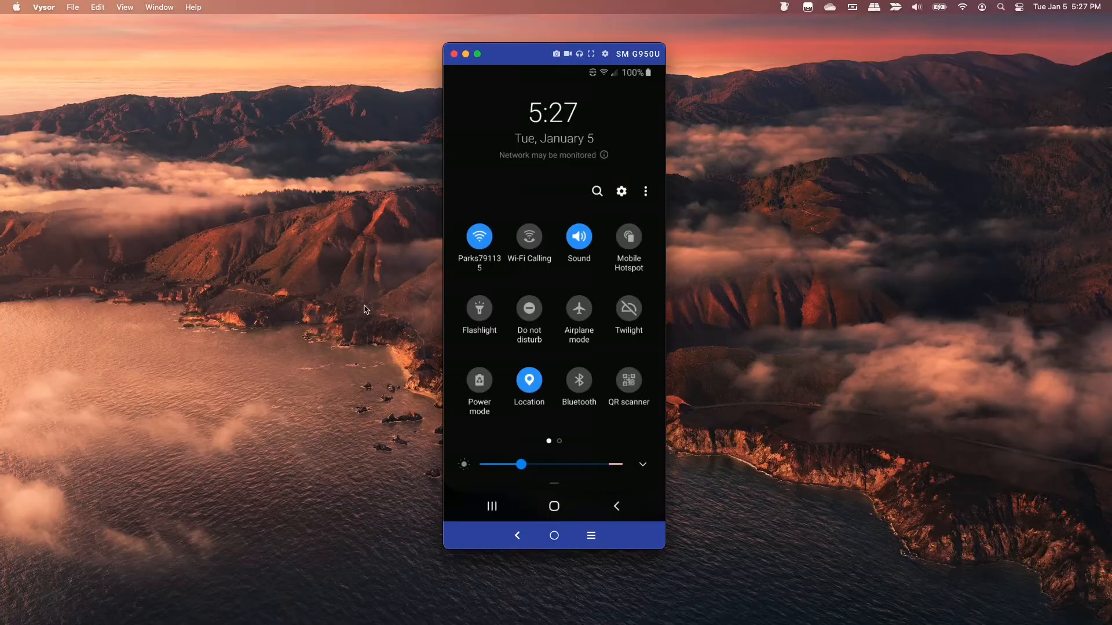
key(ctrl+Left)
scroll(310, 115, up, 1)
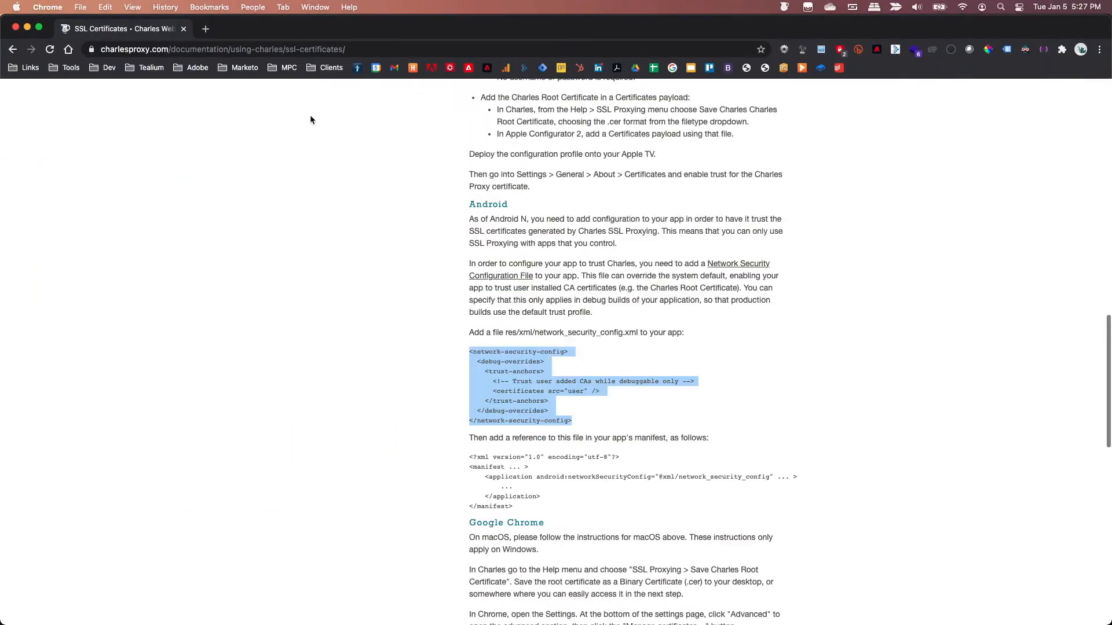
scroll(310, 115, up, 20)
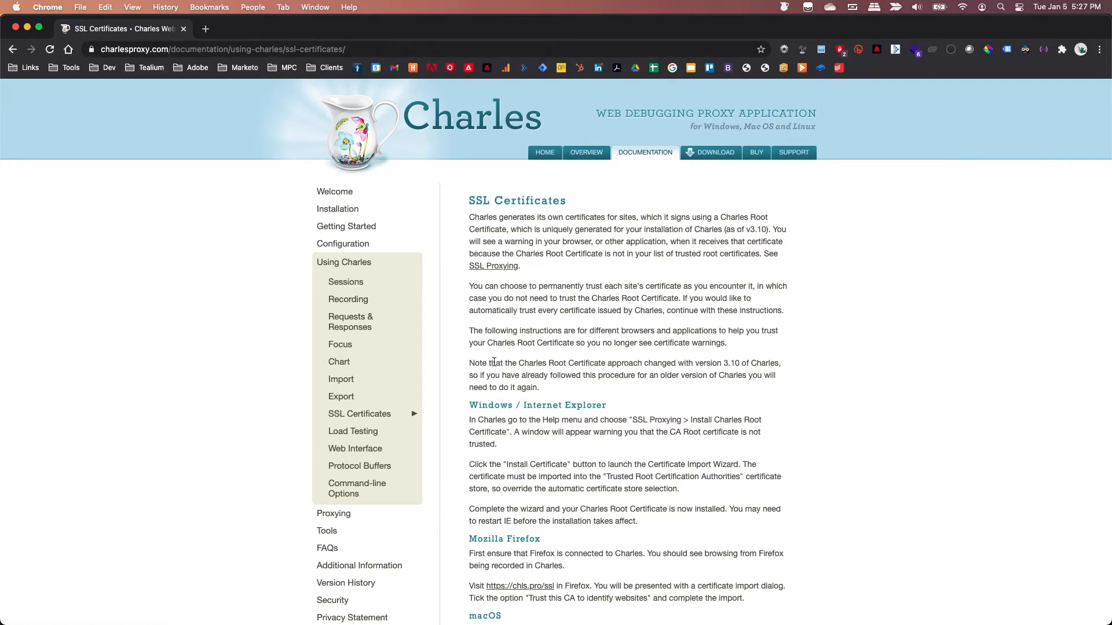
scroll(494, 362, down, 2)
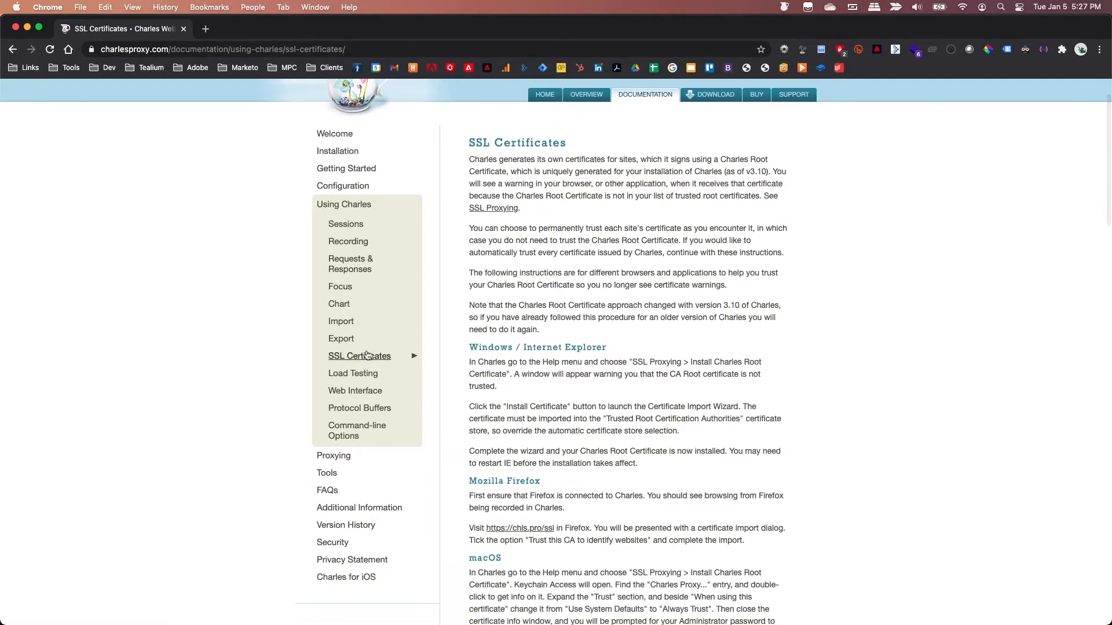
scroll(579, 414, down, 20)
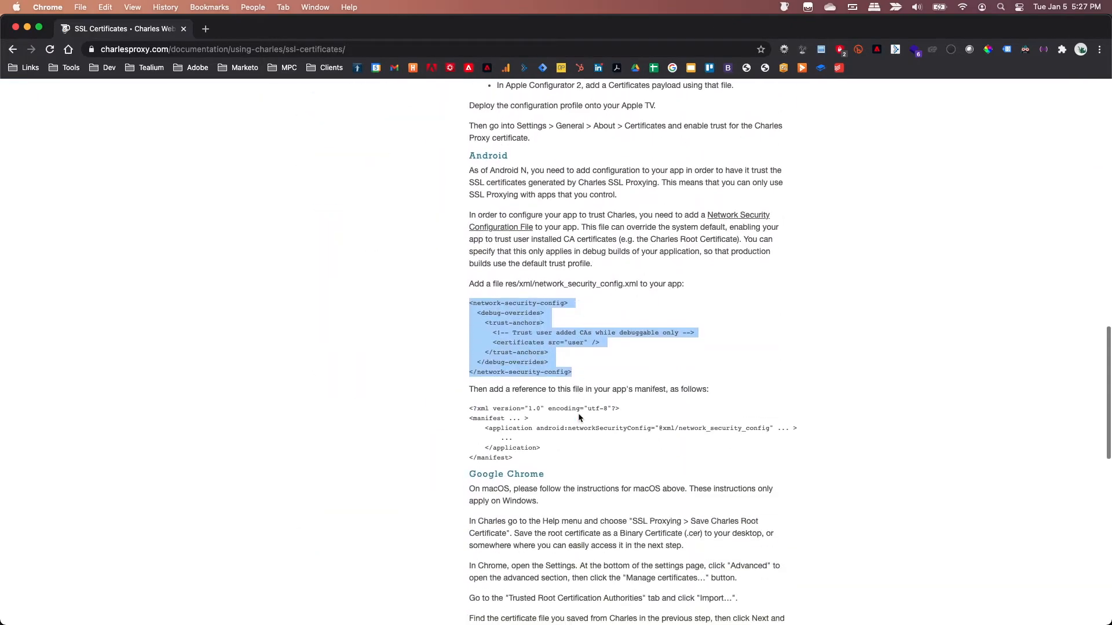
Return to the phone mirror's desktop and check the Mac's Wi-Fi IP address in the Network preferences.
key(ctrl+Right)
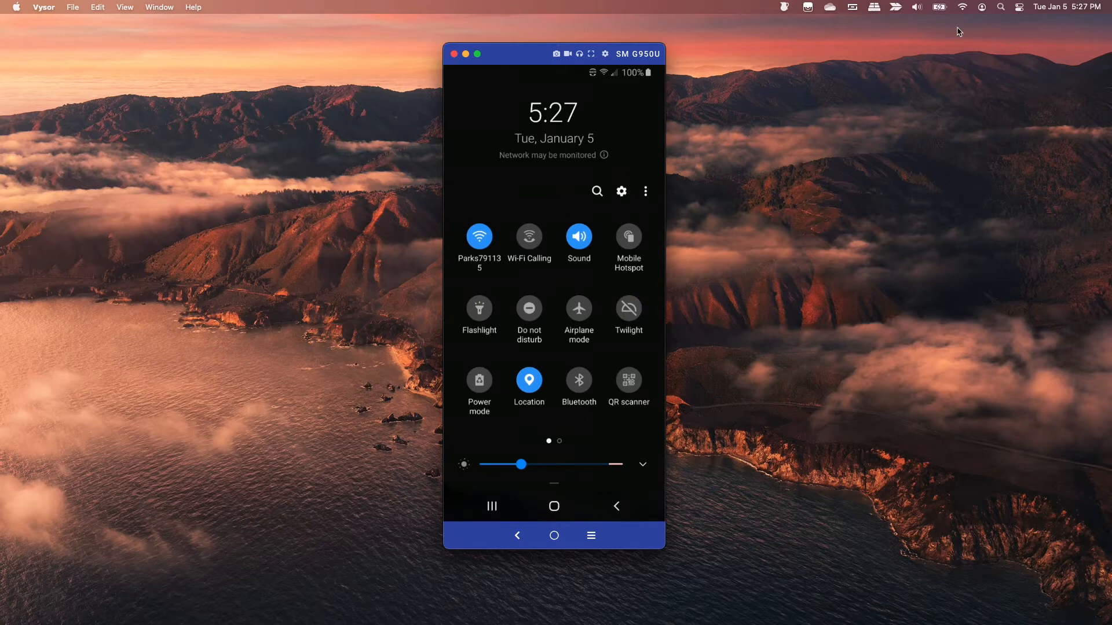
click(963, 8)
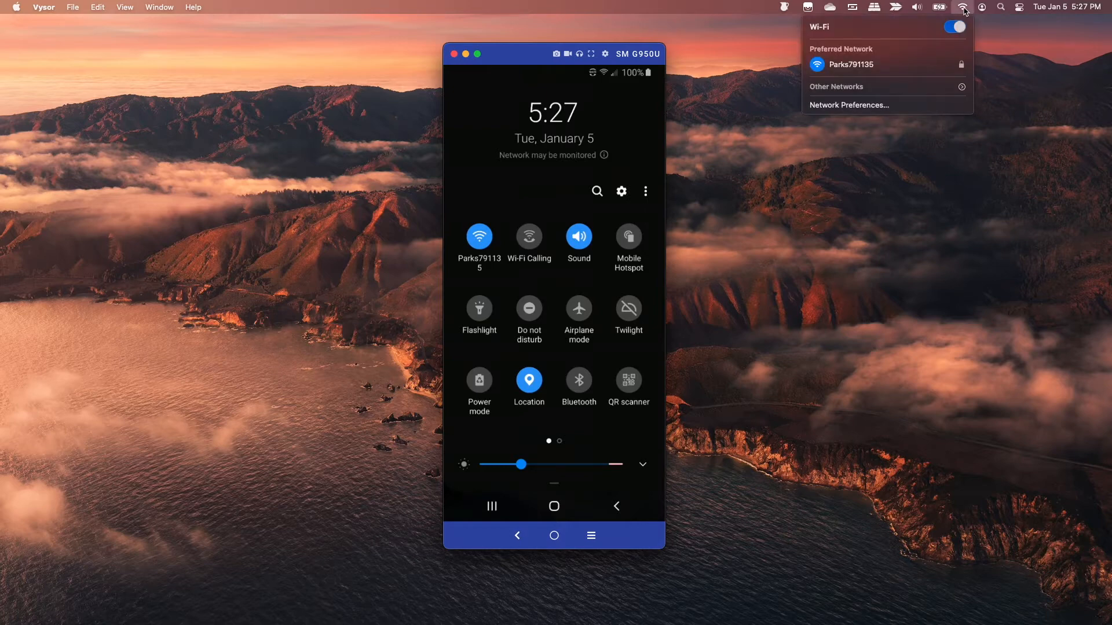
click(879, 109)
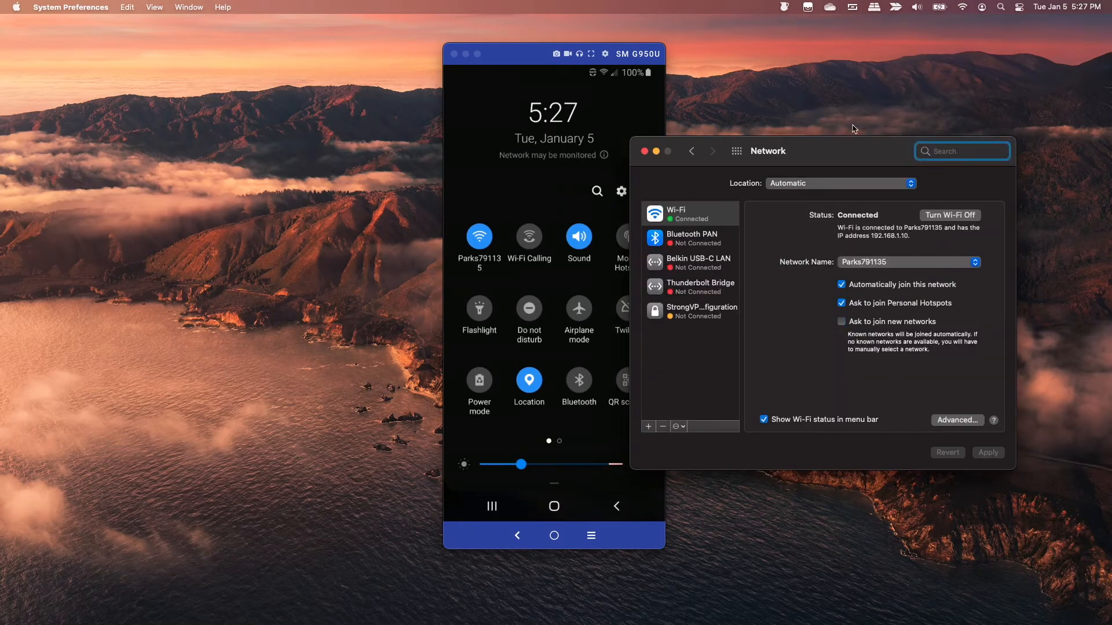
drag(870, 233, 913, 234)
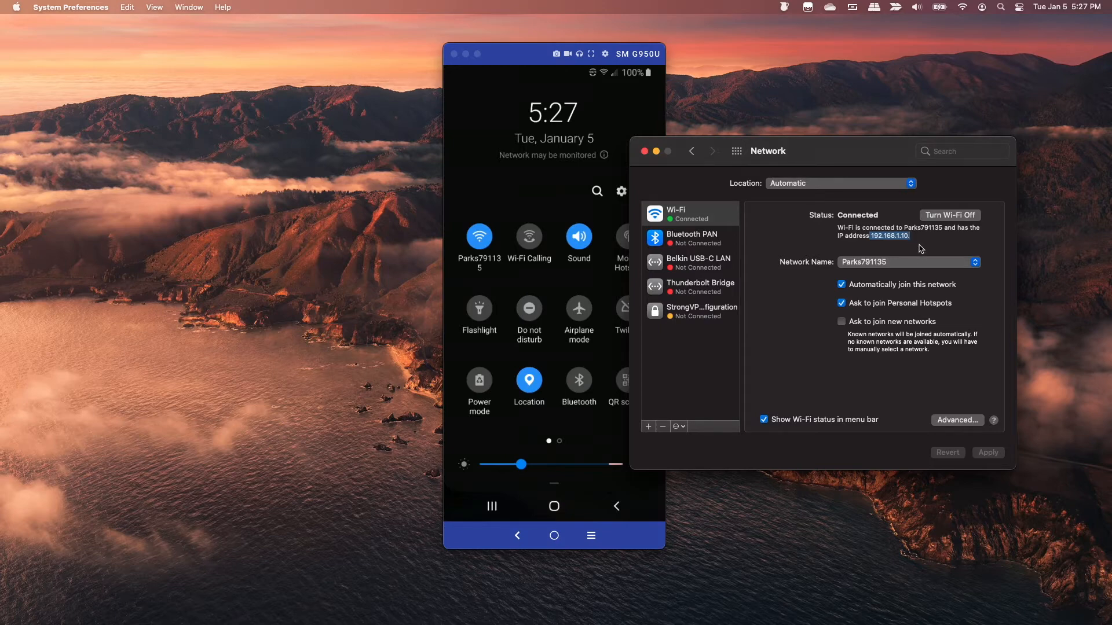
drag(811, 151, 822, 131)
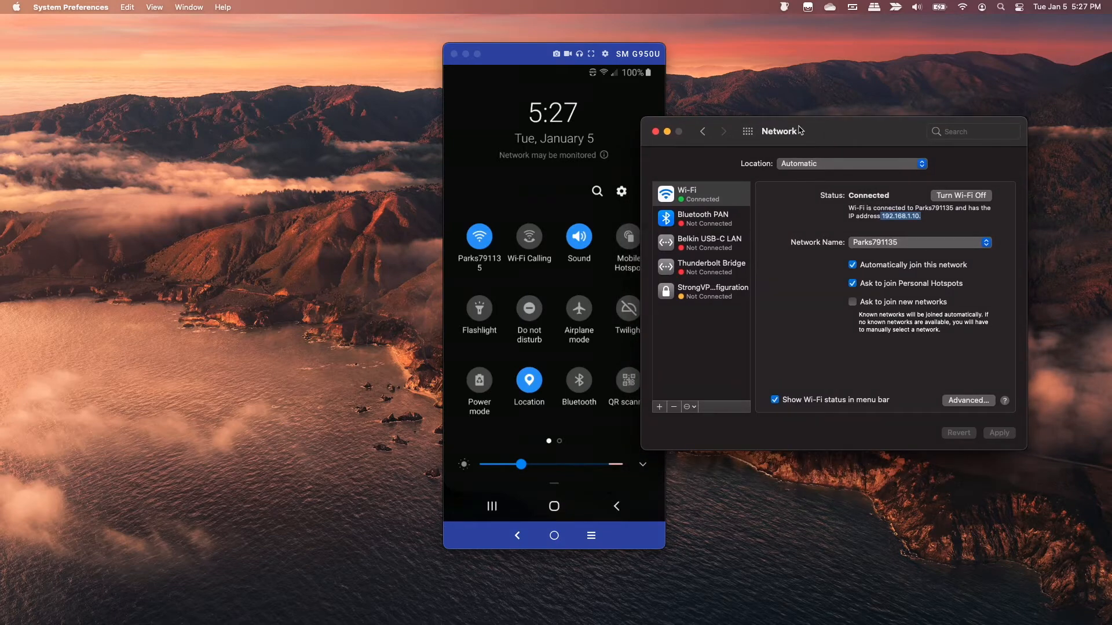
click(656, 132)
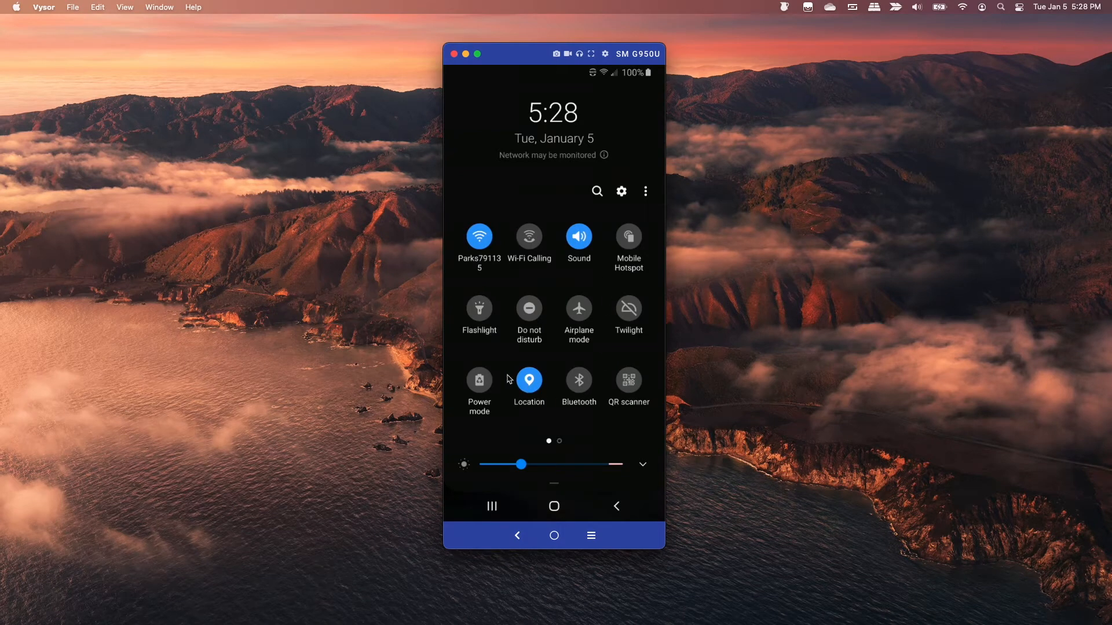
Open the advanced settings of the phone's current Wi-Fi network, set the proxy to None and save.
click(624, 192)
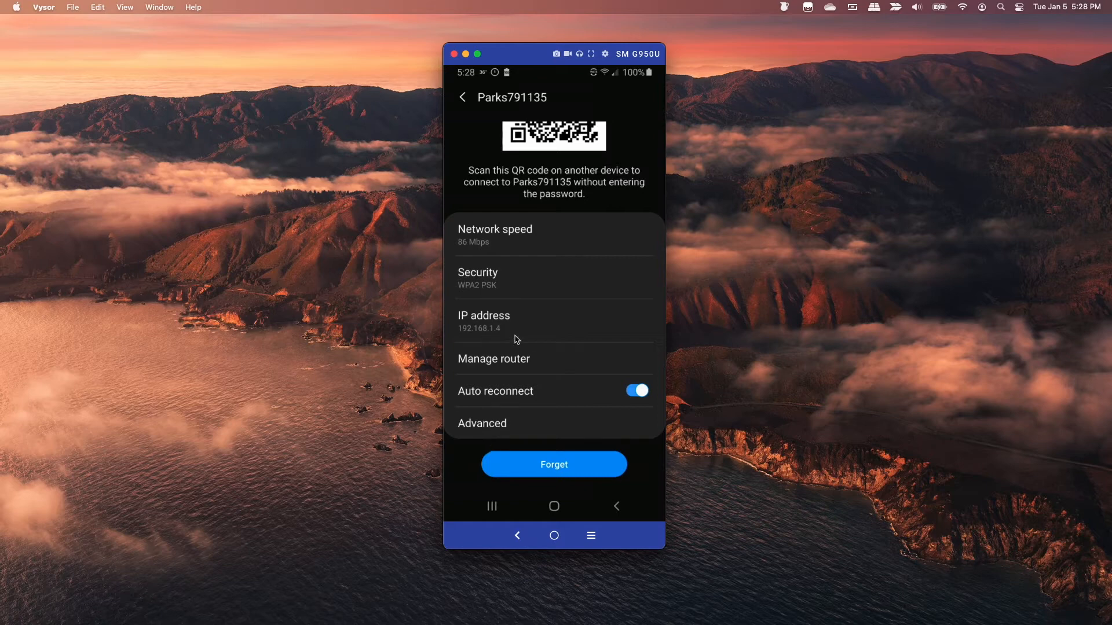
click(488, 430)
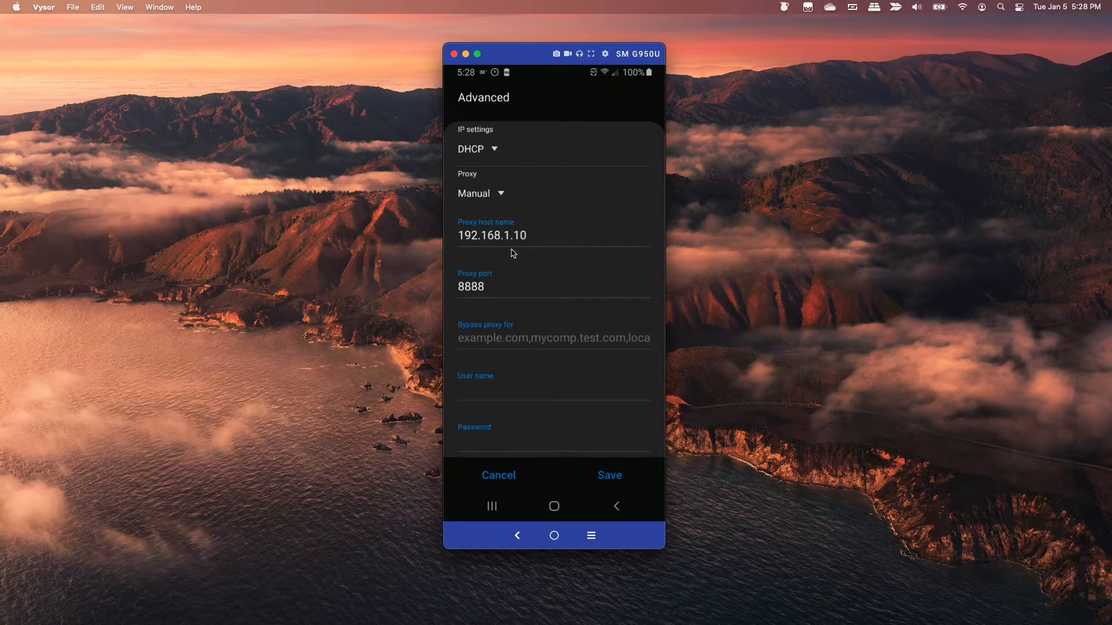
click(484, 197)
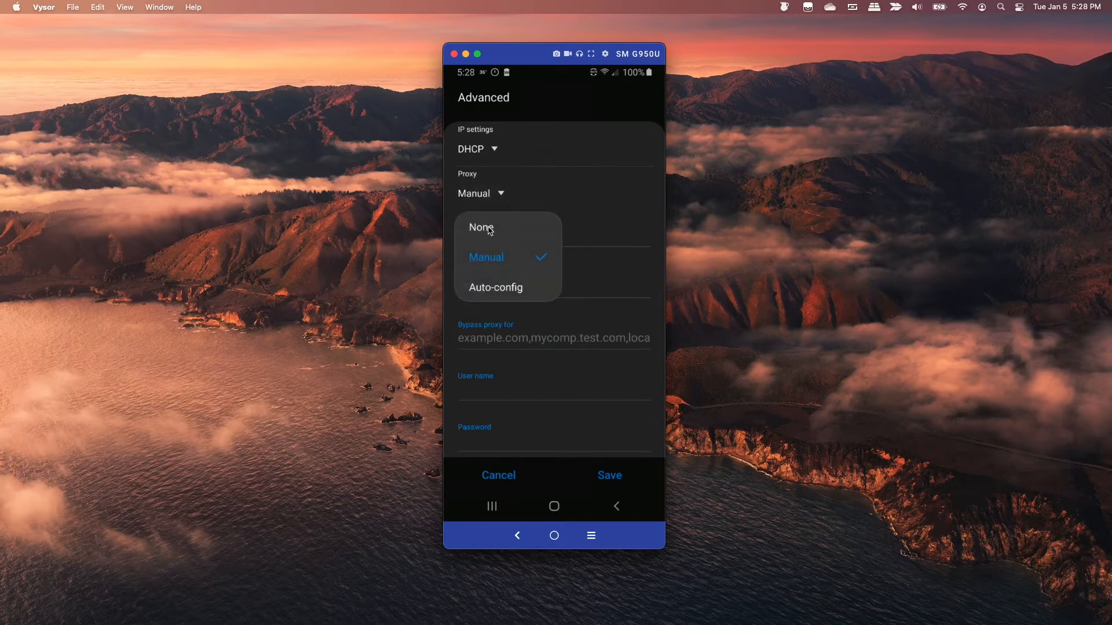
click(489, 230)
click(609, 478)
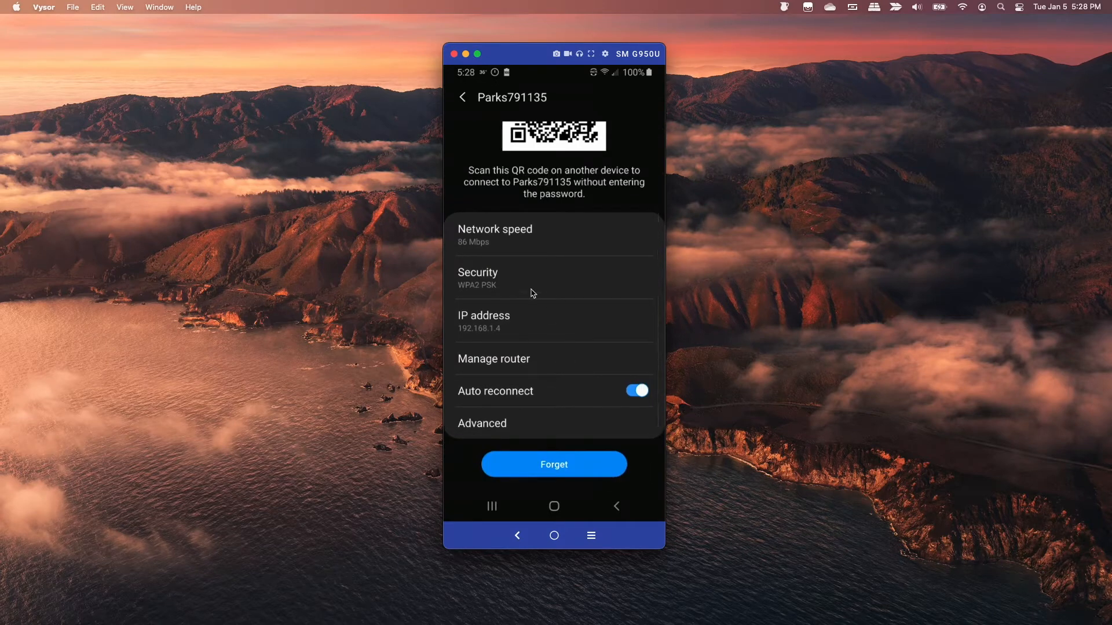
In the Wi-Fi network's advanced settings, set the proxy to Manual with host name 192.168.1.10.
click(490, 426)
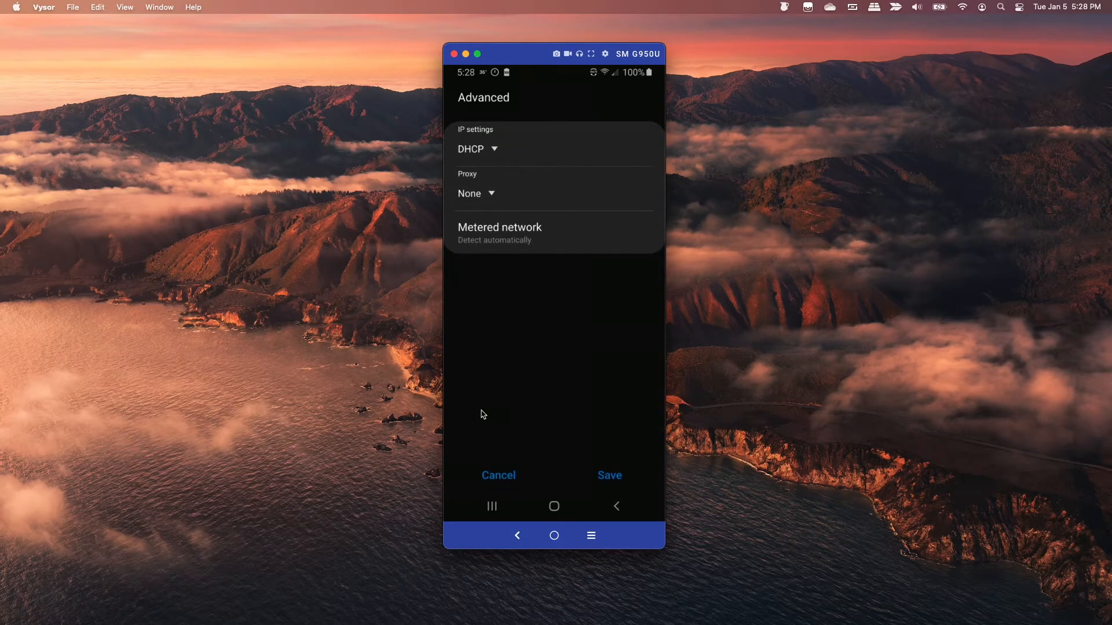
click(477, 197)
click(497, 260)
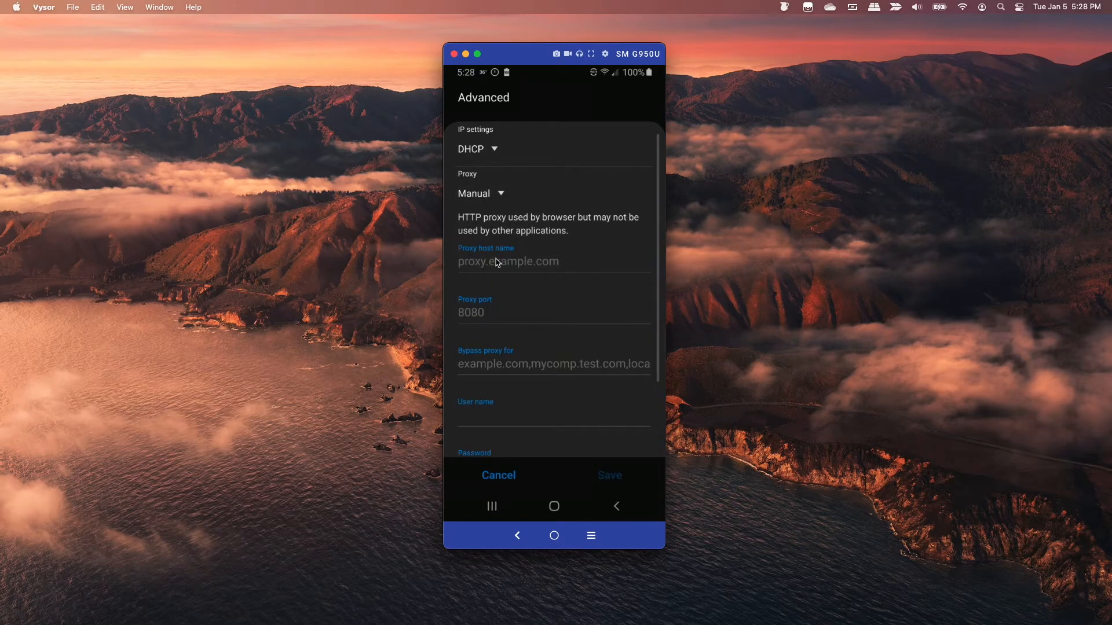
click(497, 263)
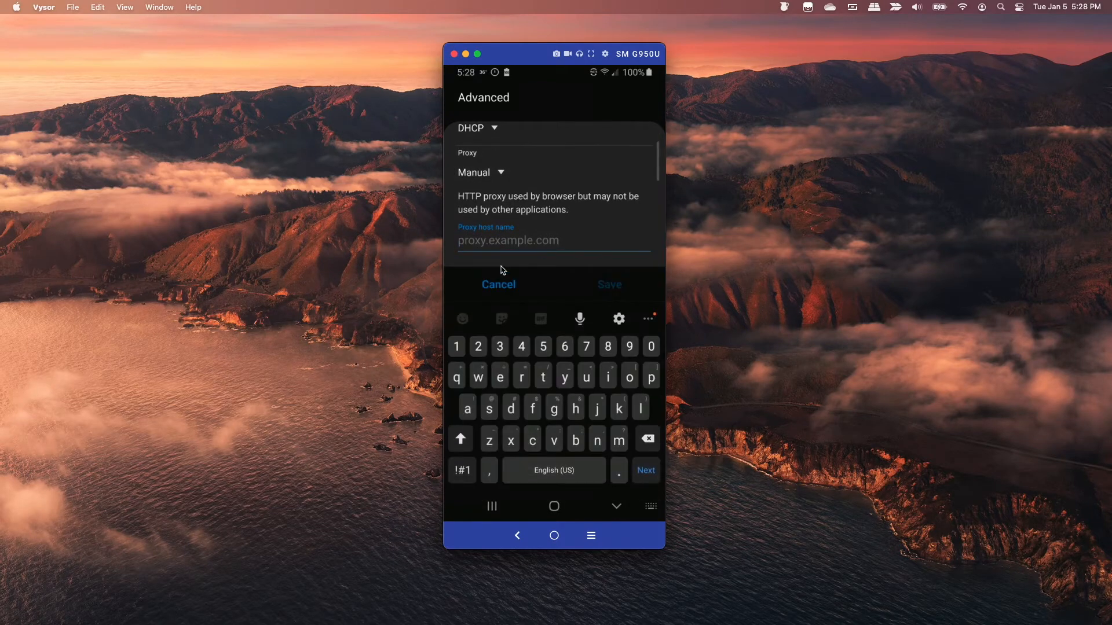
text(1)
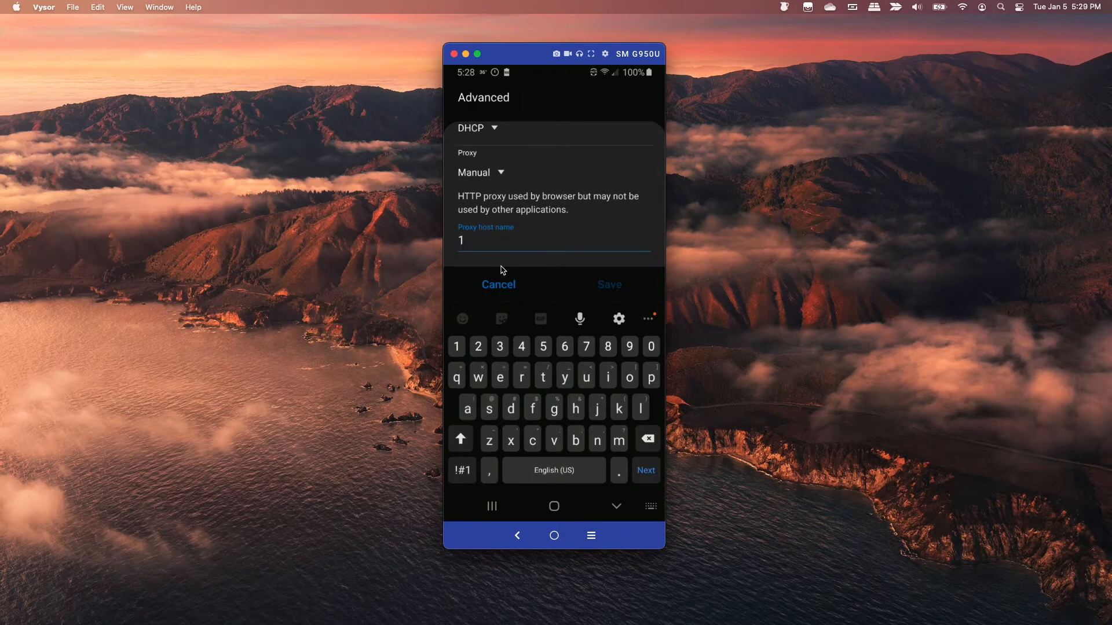
text(92.168.1.10)
Set the proxy port to 8888 and save the network settings.
scroll(520, 228, down, 3)
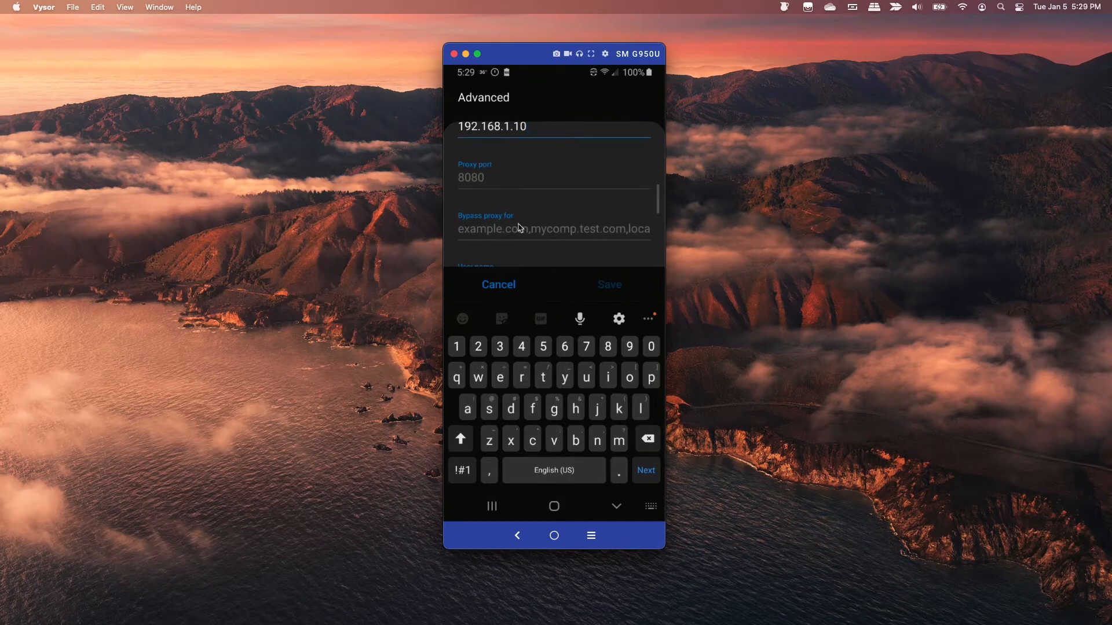
click(486, 179)
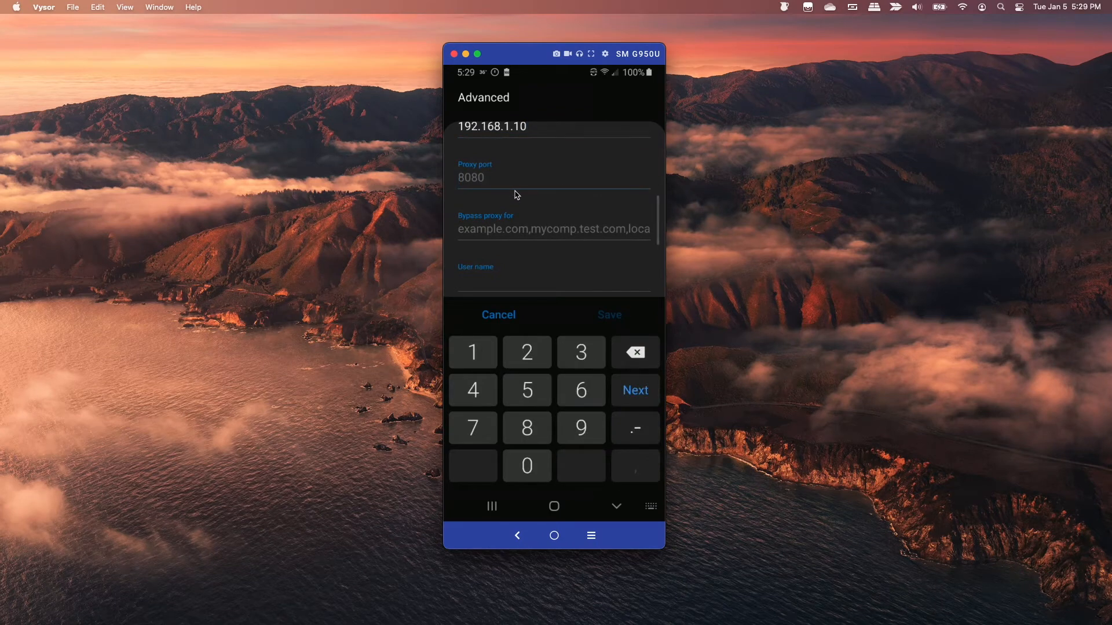
text(8888)
click(610, 315)
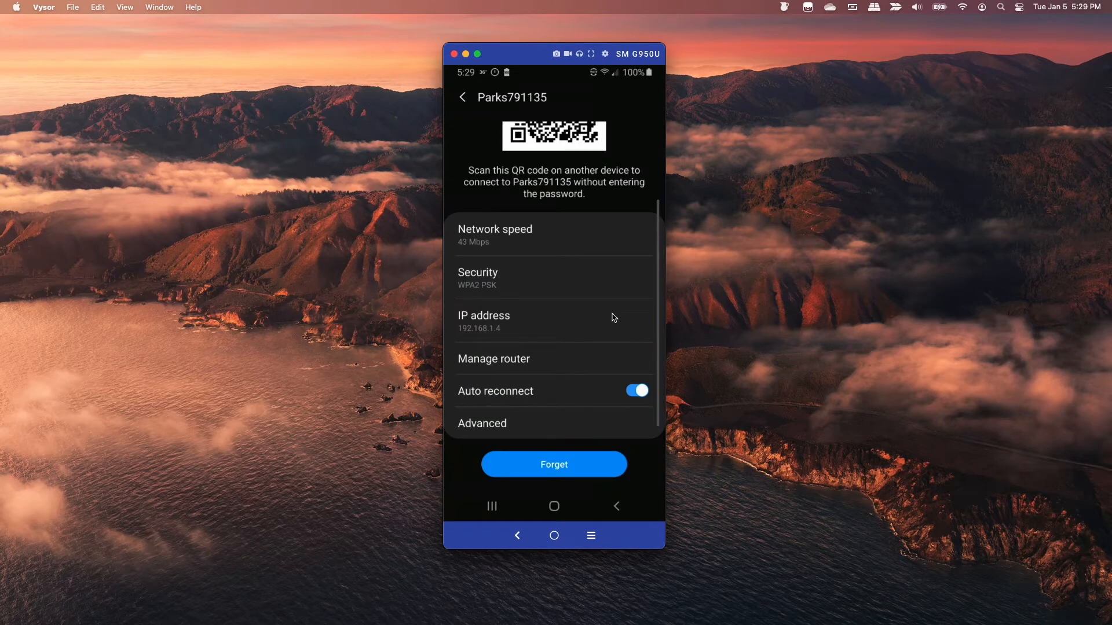
Return to the phone's Wi-Fi list and check which Wi-Fi network the Mac is using.
click(462, 98)
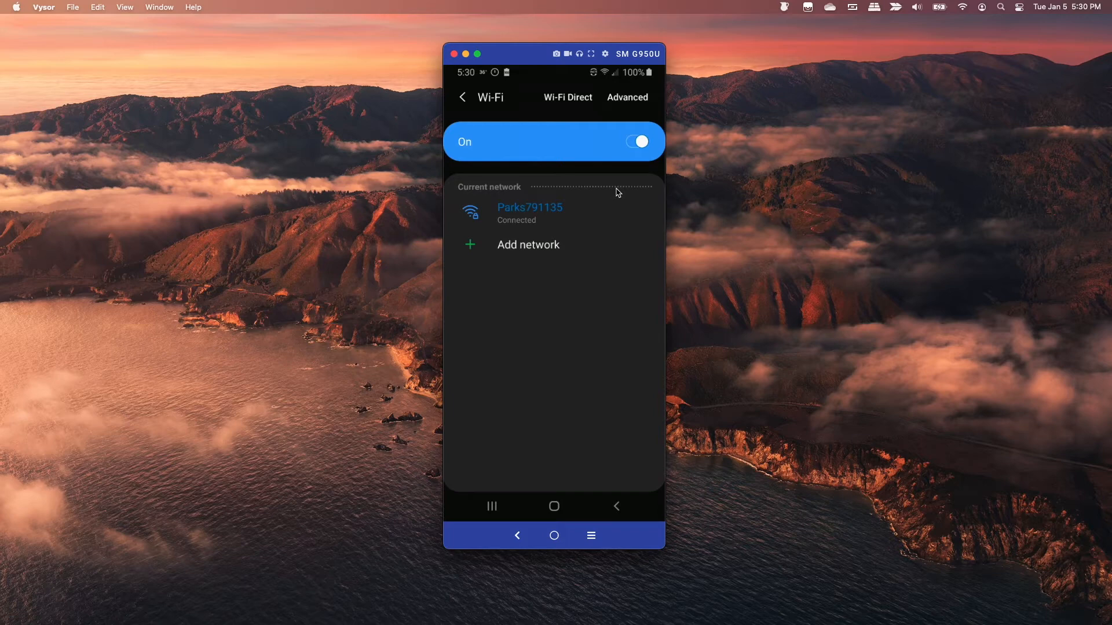
click(963, 9)
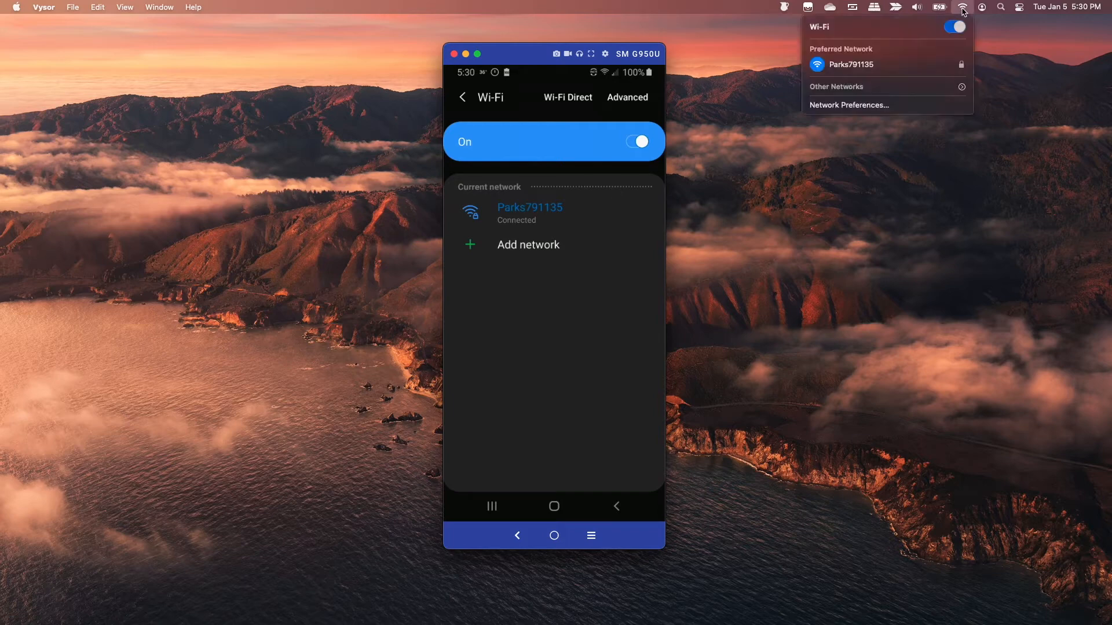
click(801, 209)
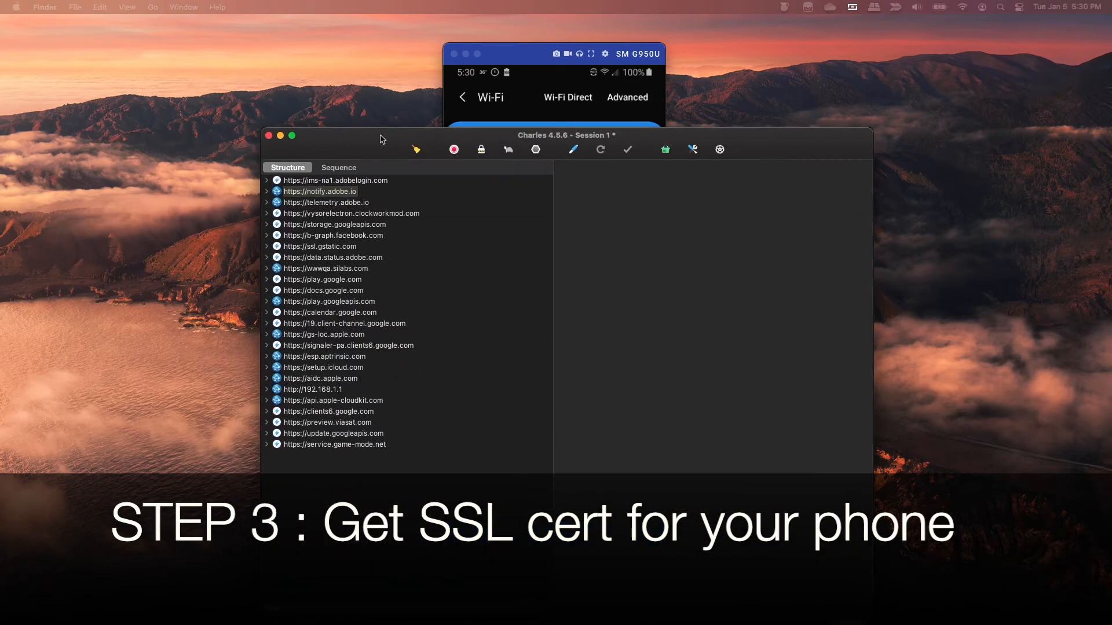
Switch to Charles, turn off its macOS proxy and clear the recorded session.
drag(381, 136, 382, 52)
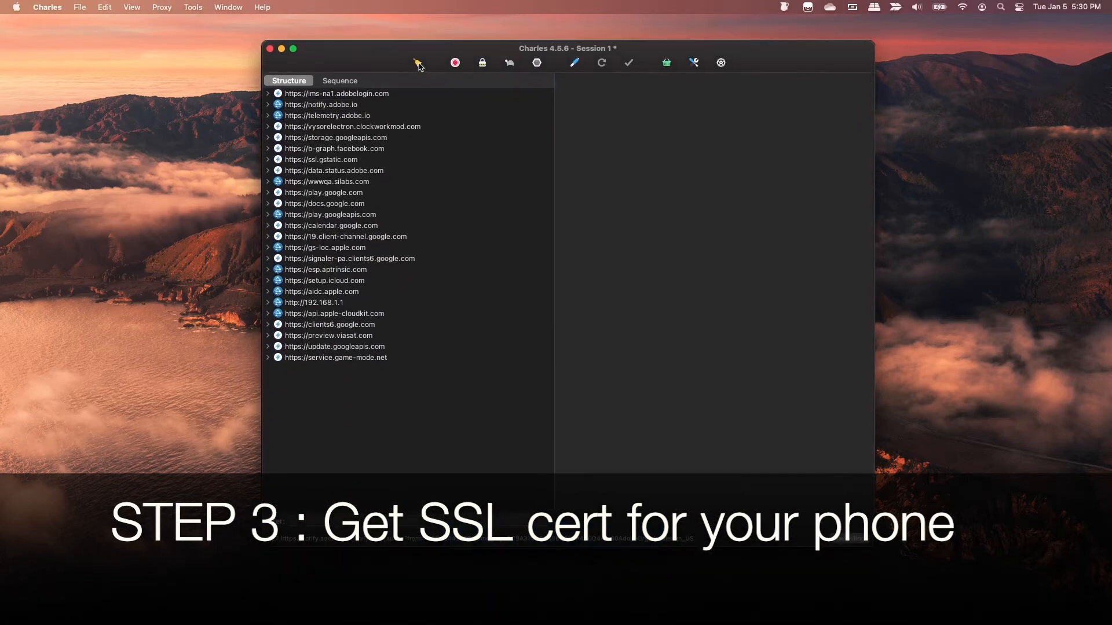
click(418, 63)
click(156, 9)
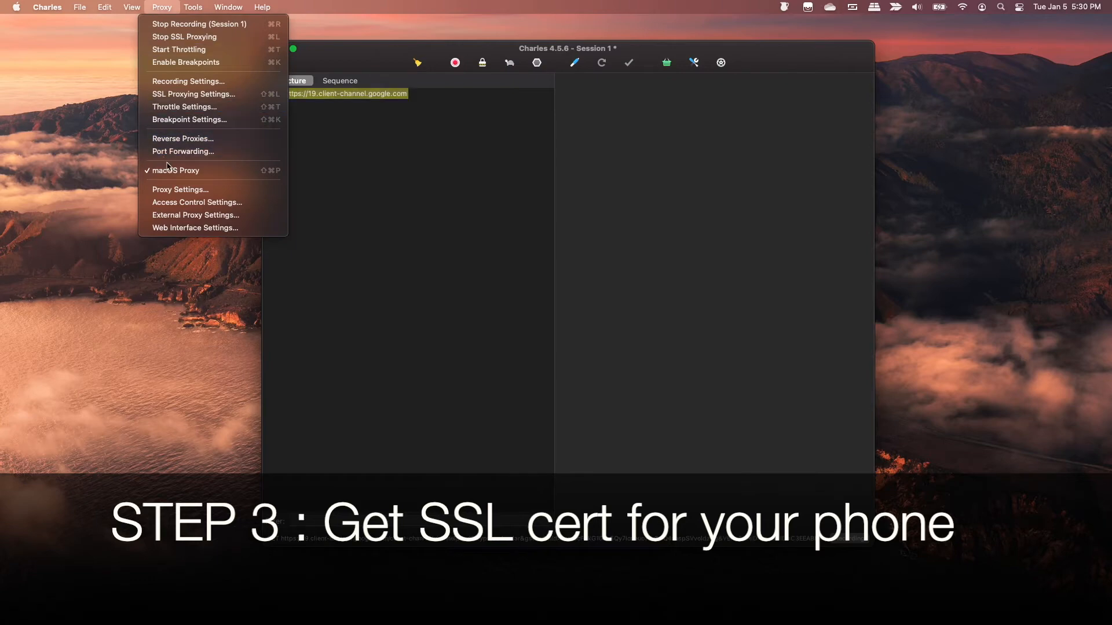
click(186, 171)
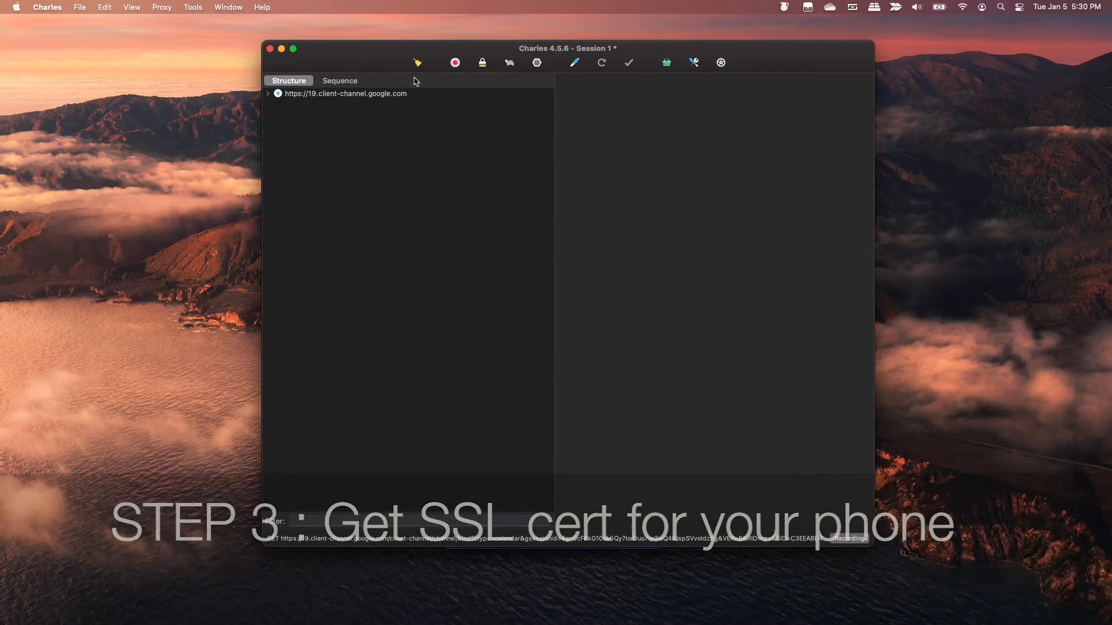
click(418, 63)
drag(438, 57, 474, 102)
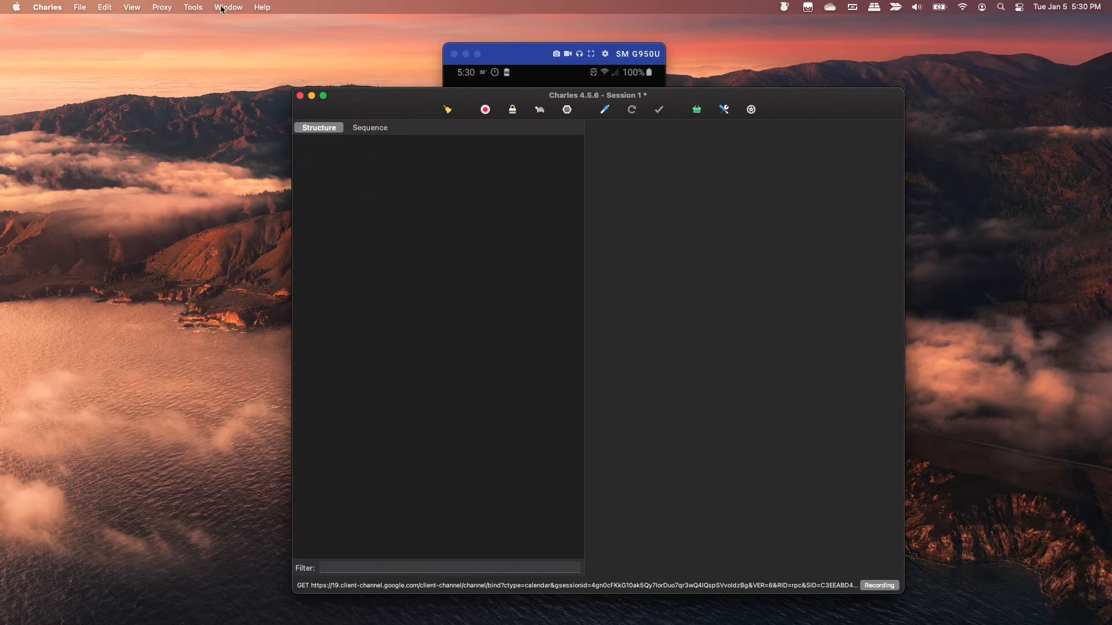
Open Charles's SSL proxying instructions for installing the root certificate on a mobile device or remote browser.
click(193, 7)
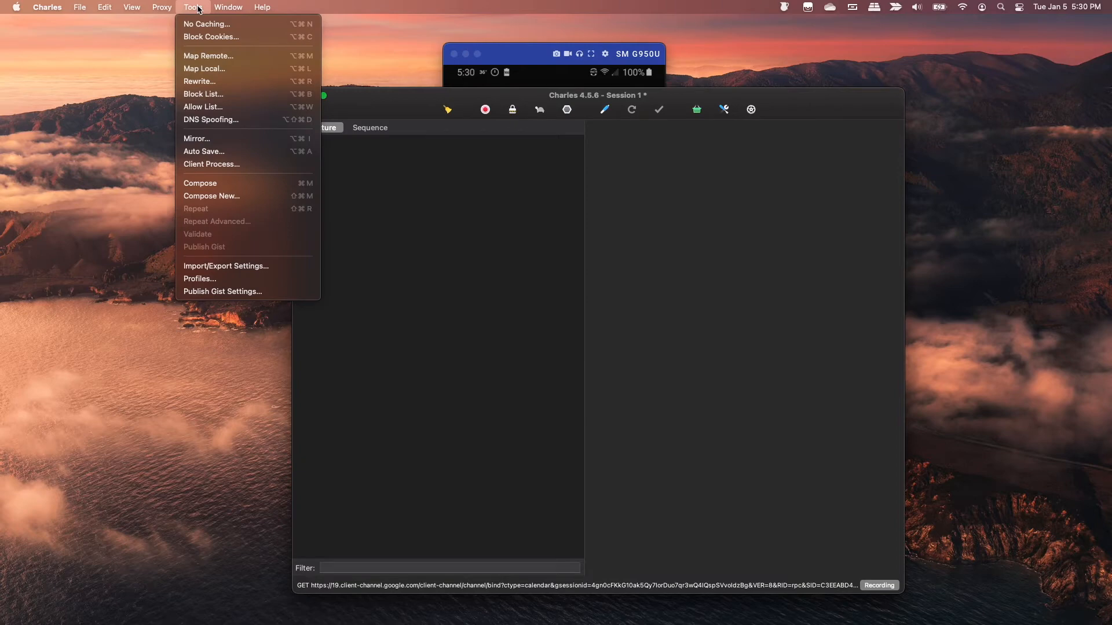
mouse_move(262, 7)
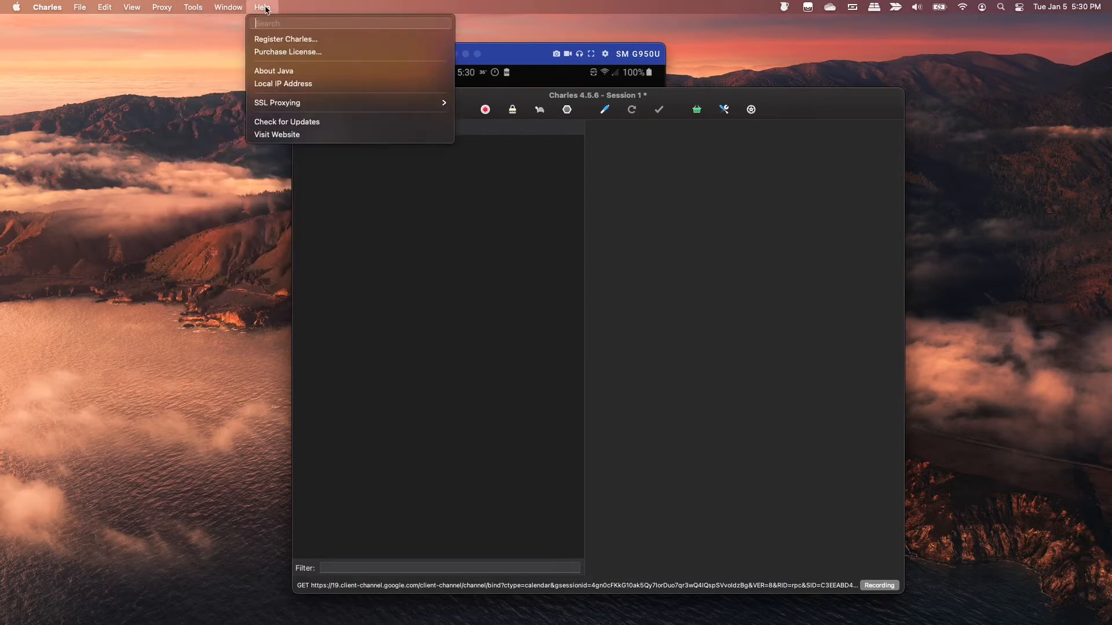
mouse_move(279, 103)
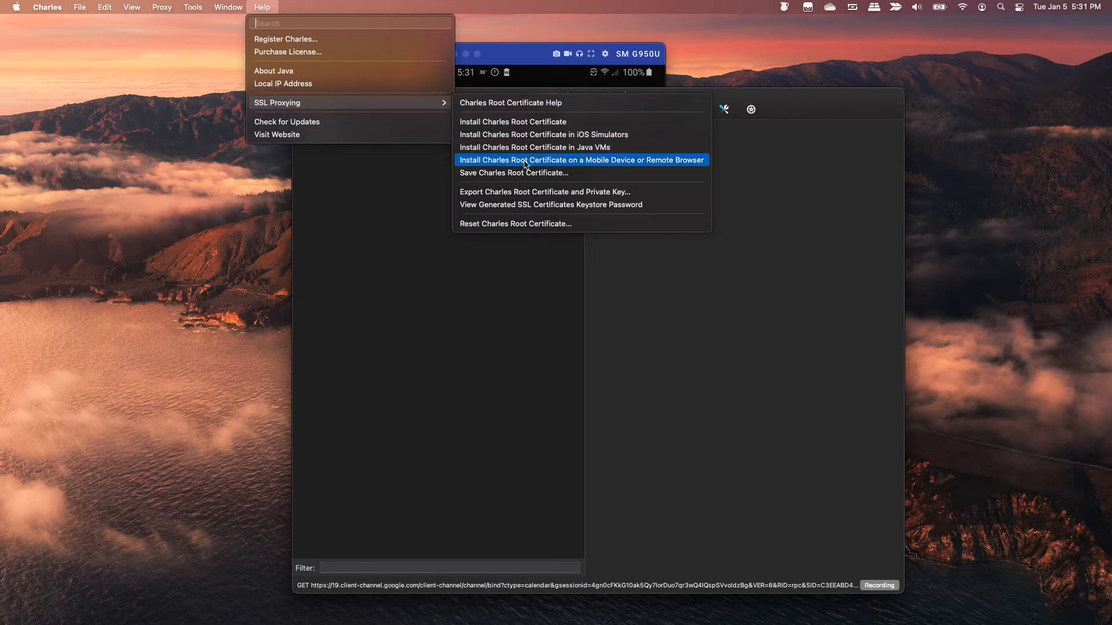
click(583, 164)
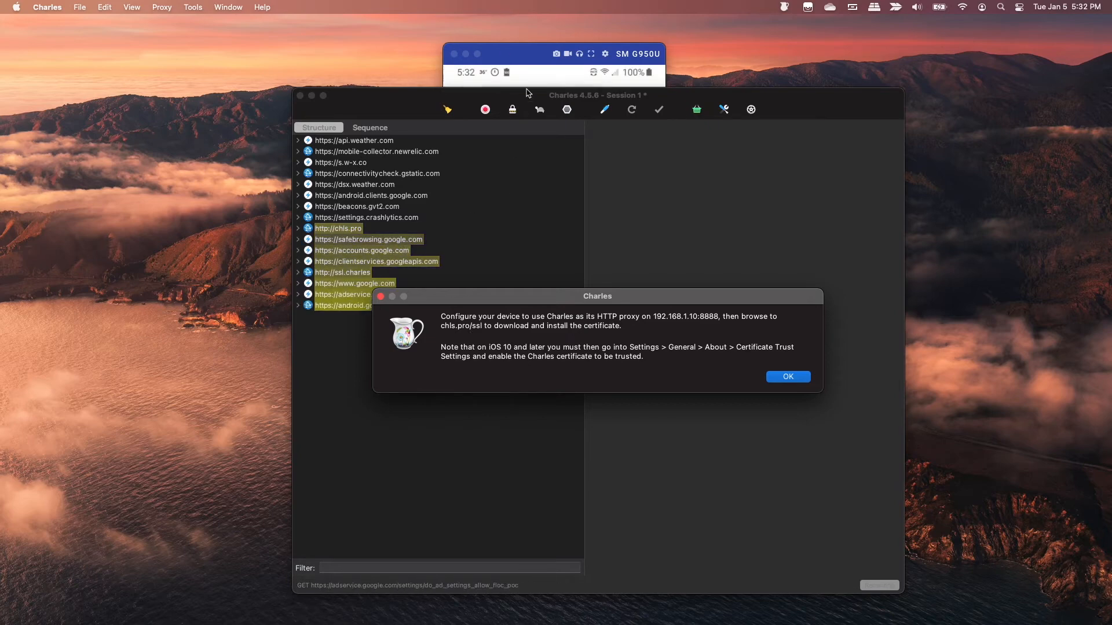
On the phone's chls.pro/ssl page, download the Charles certificate again and install it under the name Charles for VPN and apps.
click(527, 58)
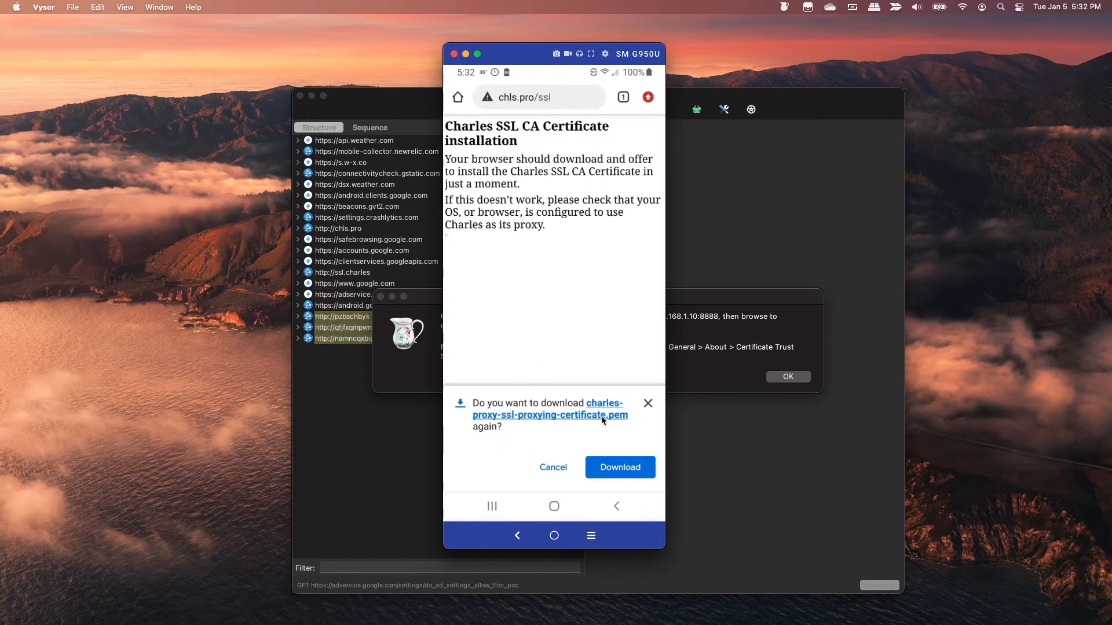
click(620, 471)
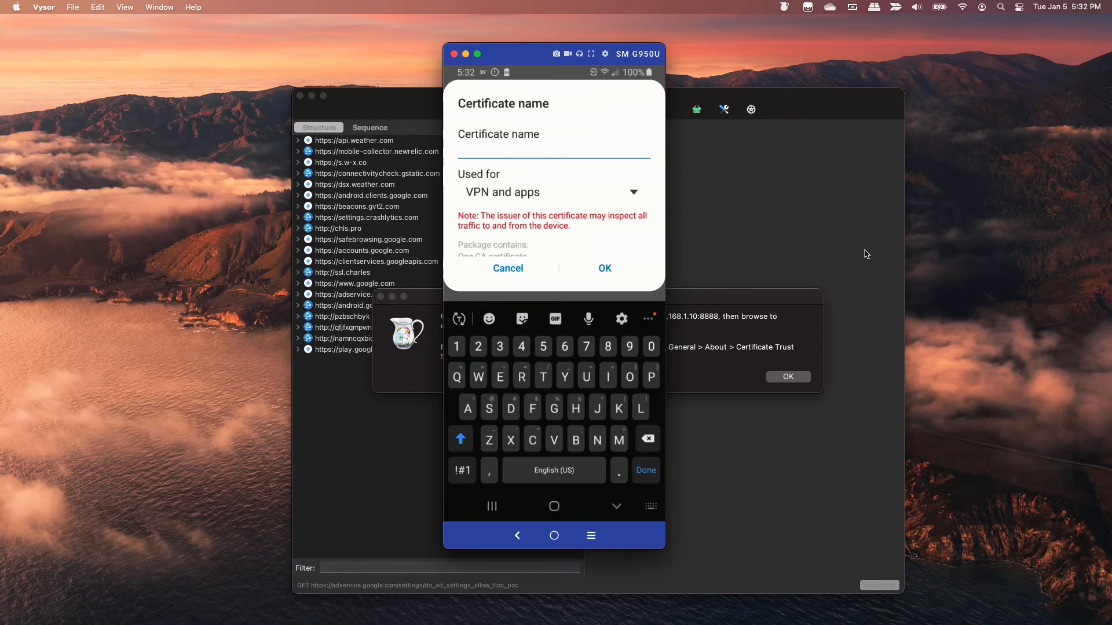
text(Charles)
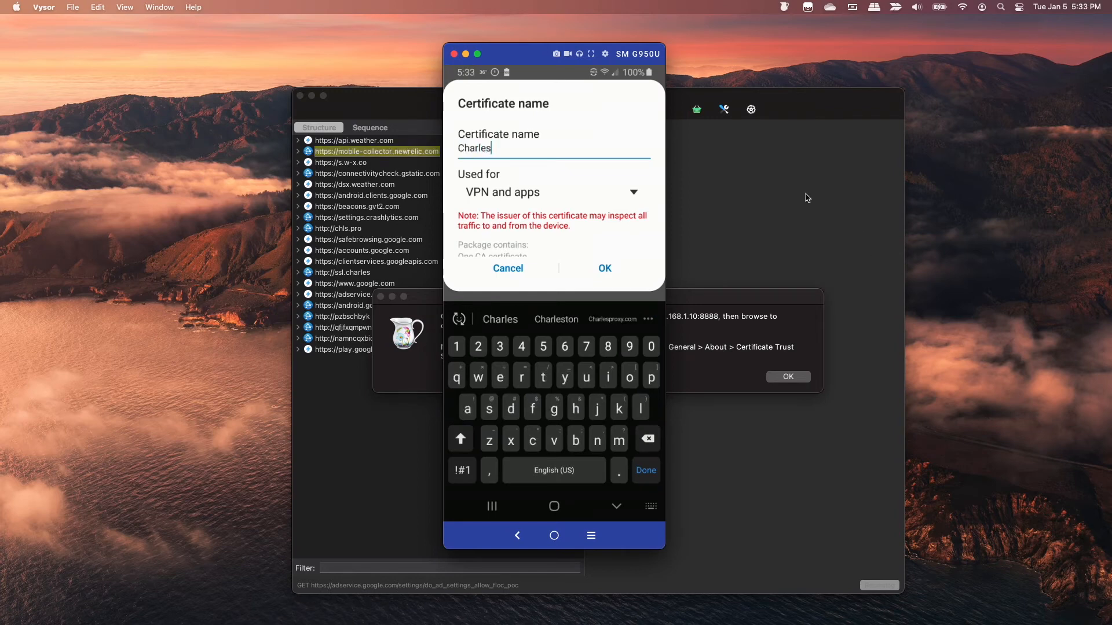
click(604, 269)
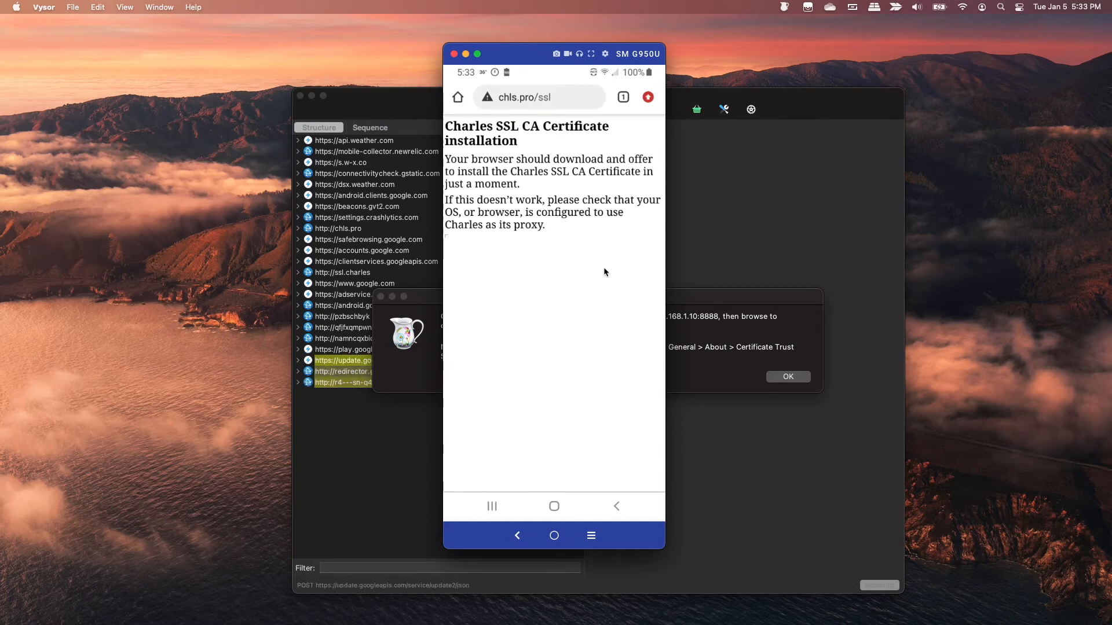
Move the phone mirror and the Charles certificate instructions dialog out of the way.
drag(524, 67, 527, 139)
drag(522, 51, 473, 624)
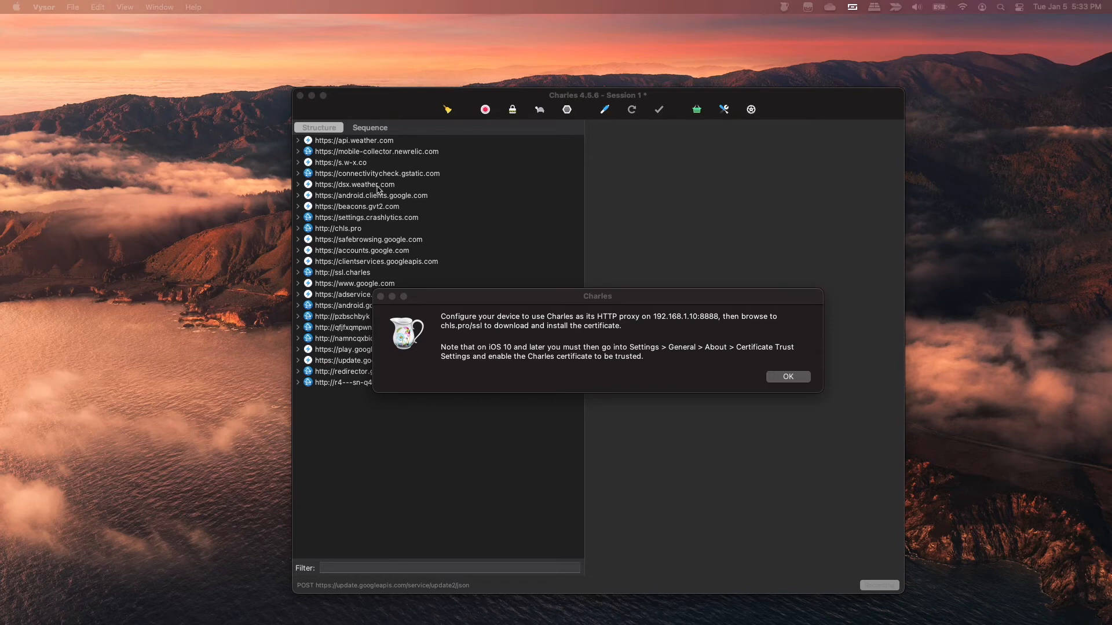
drag(538, 298, 483, 624)
Switch to Chrome and highlight the network-security-config snippet on the Charles SSL Certificates page.
key(ctrl+Left)
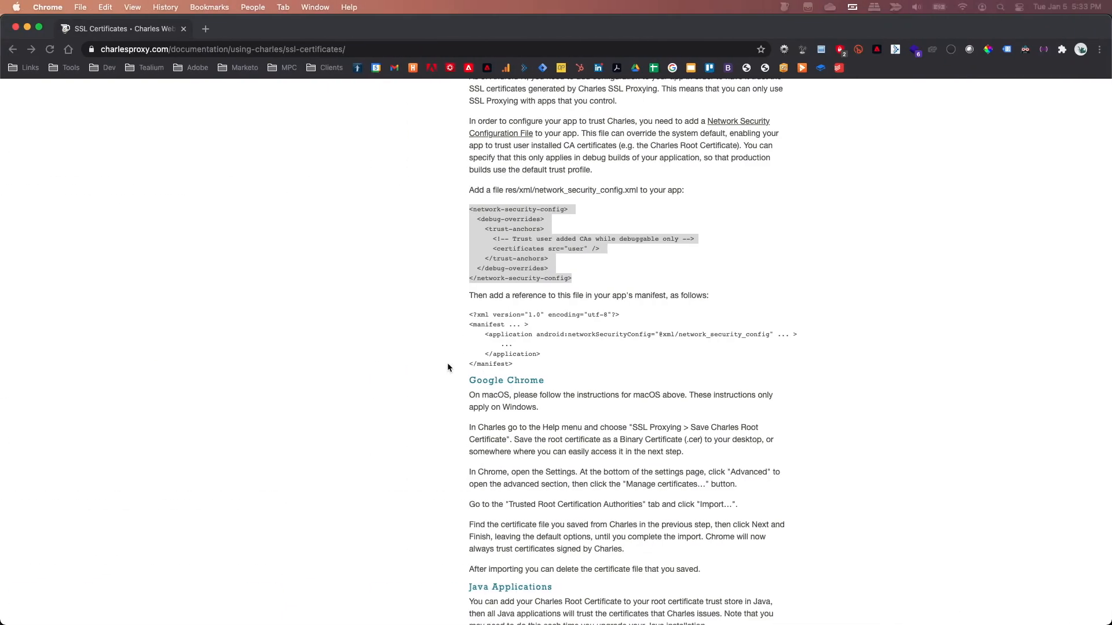
click(486, 211)
drag(470, 208, 597, 279)
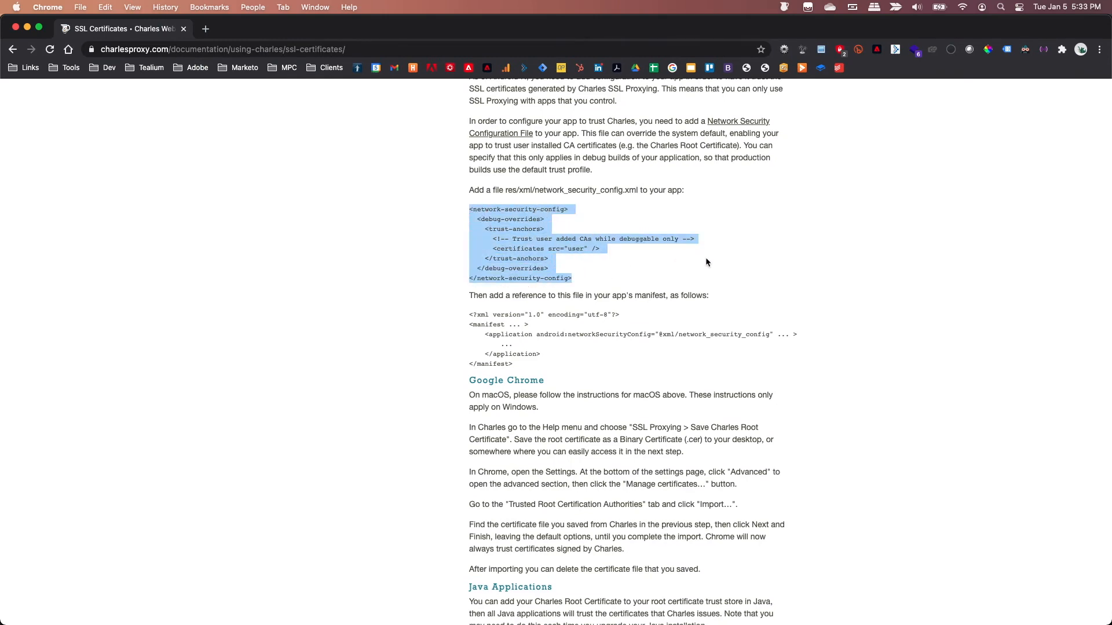
Go back to the Charles desktop, bring the phone mirror into view and browse the coding app's Path screen.
key(ctrl+Right)
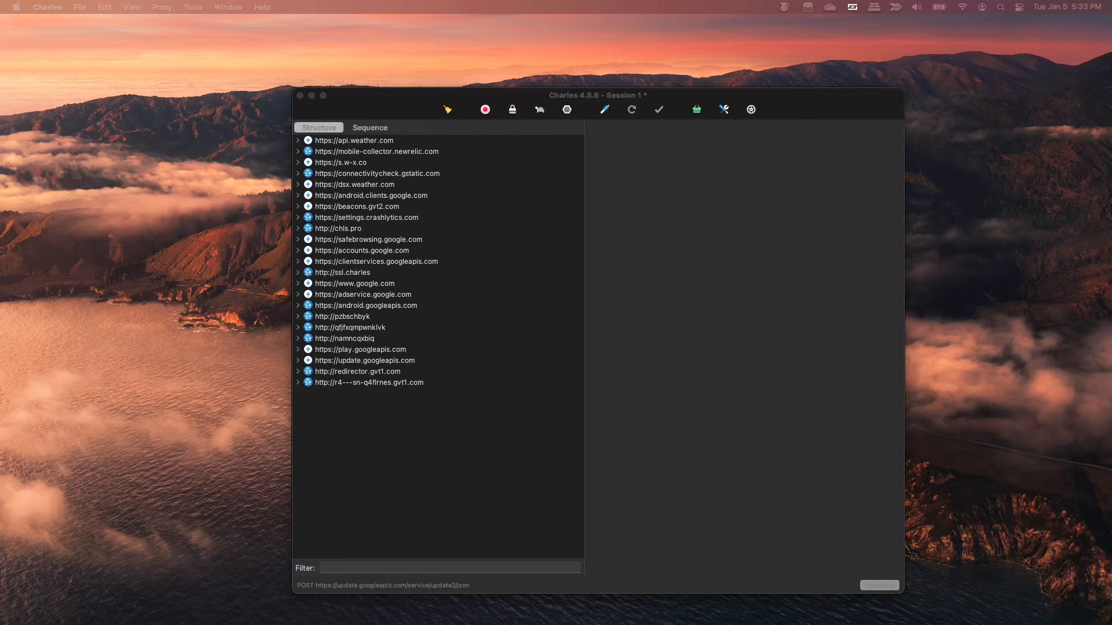
drag(561, 624, 571, 75)
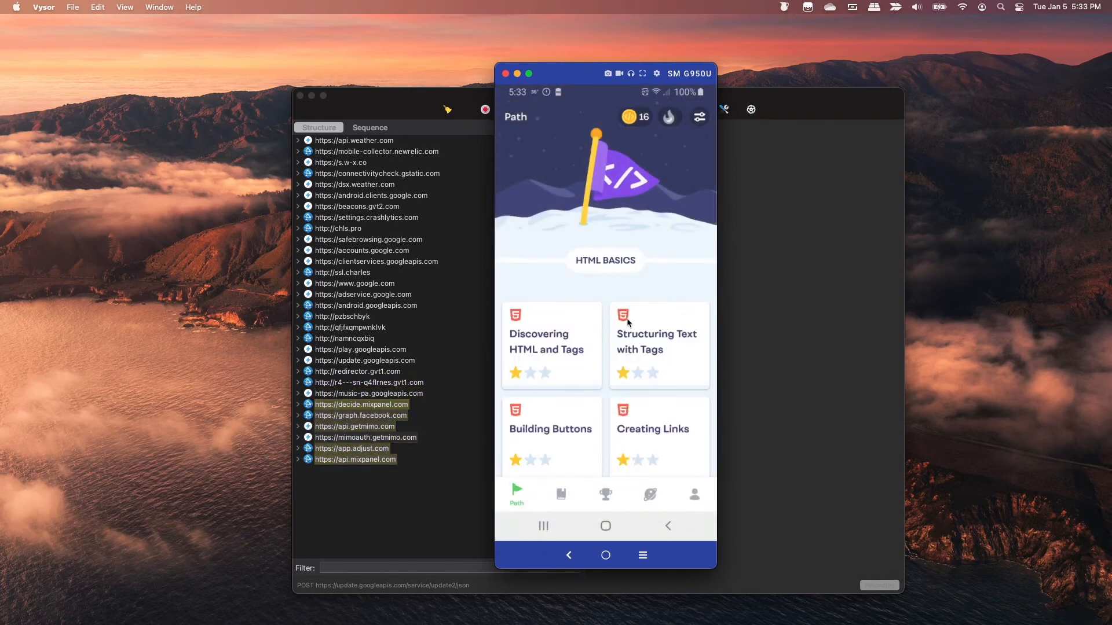
scroll(587, 368, down, 10)
scroll(587, 367, up, 10)
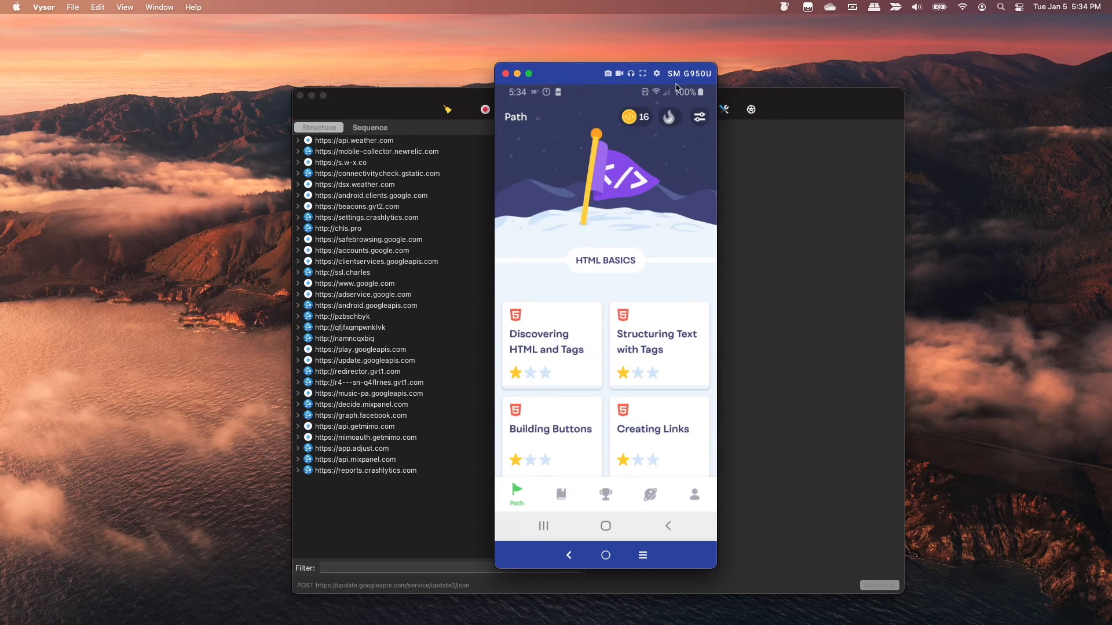
Place the phone mirror beside Charles and bring the Charles window to the front, shifted slightly for viewing.
drag(573, 72, 752, 77)
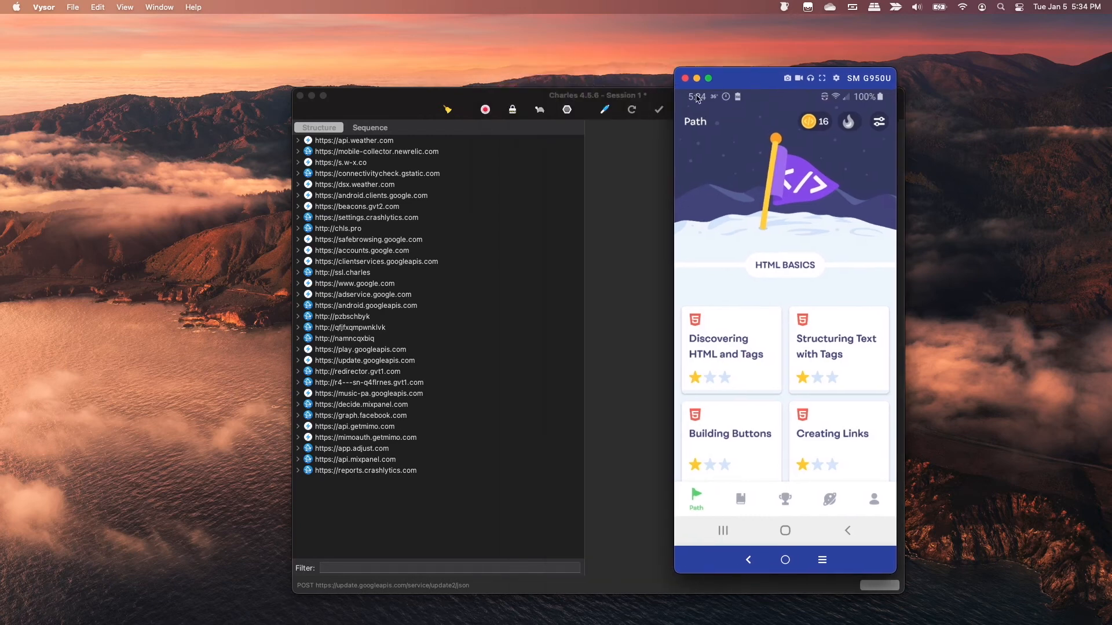
click(299, 452)
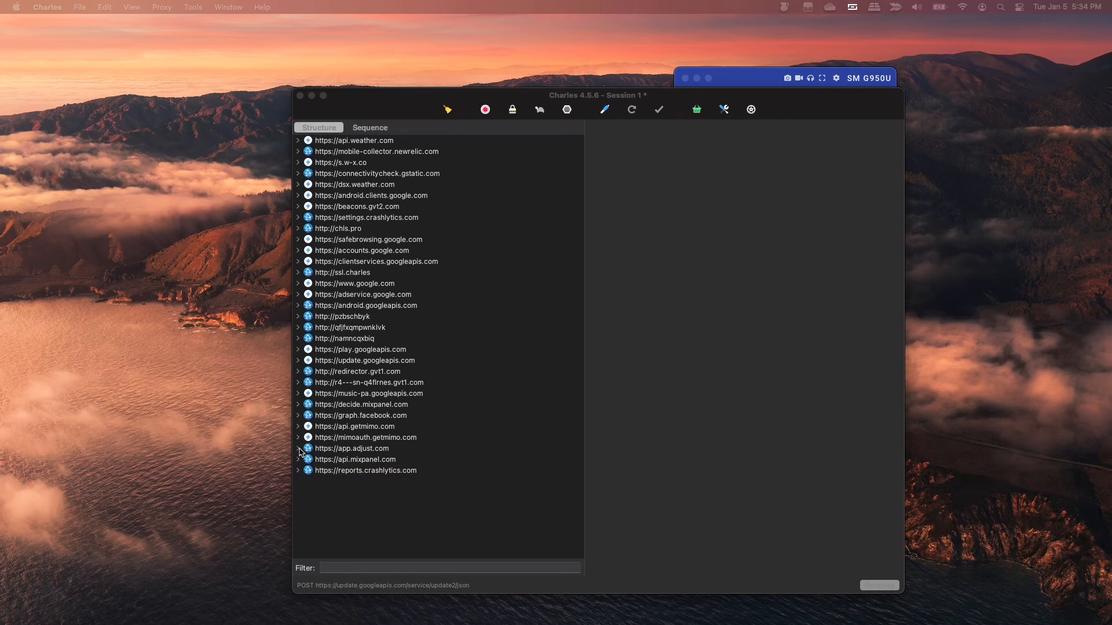
drag(479, 99, 434, 88)
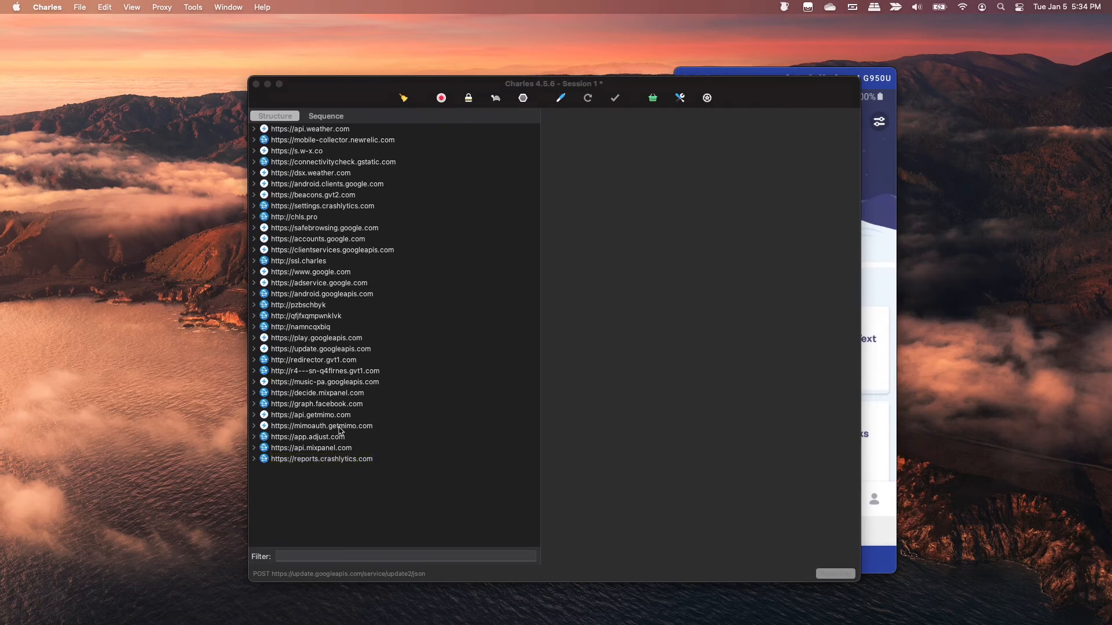
mouse_move(491, 83)
mouse_down()
mouse_move(486, 619)
mouse_move(480, 17)
mouse_move(510, 83)
mouse_up()
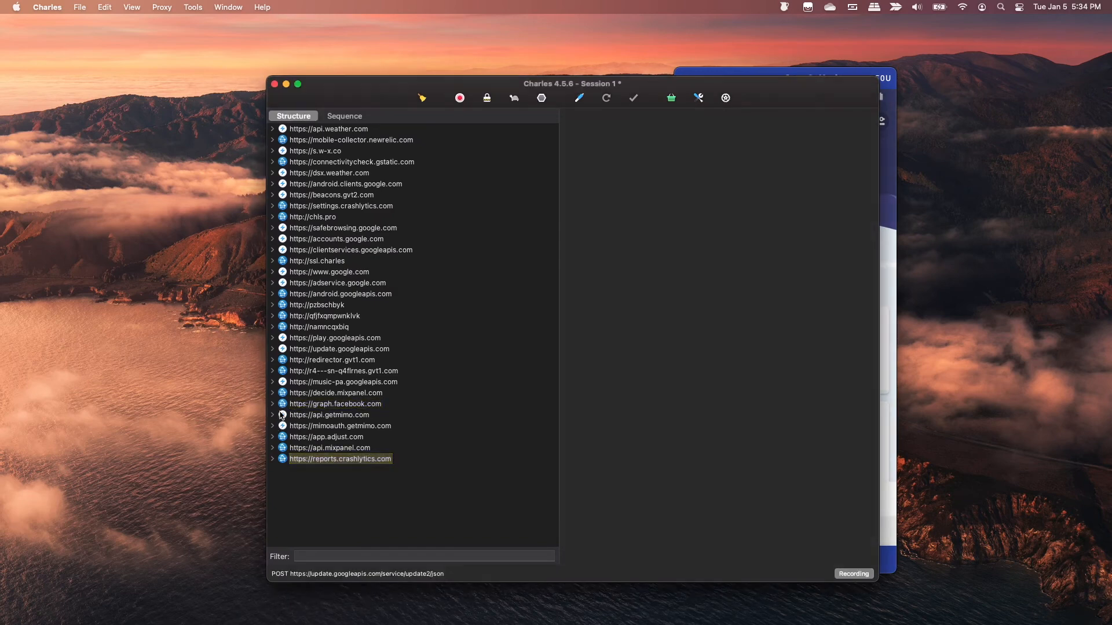
click(273, 415)
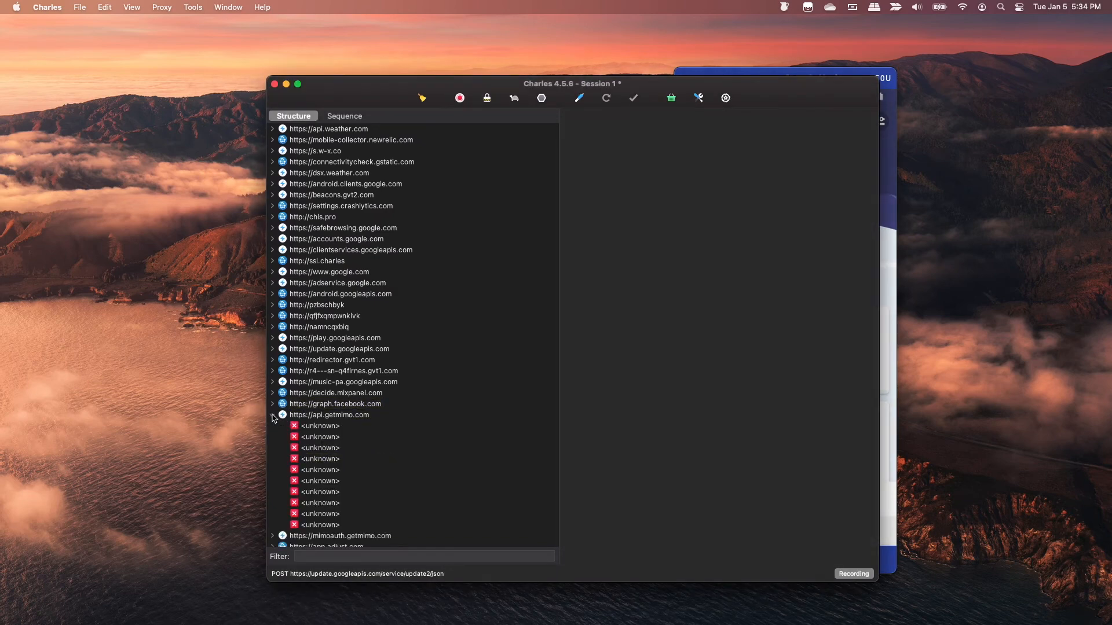
click(321, 430)
click(322, 438)
click(321, 449)
click(321, 471)
click(321, 493)
click(321, 505)
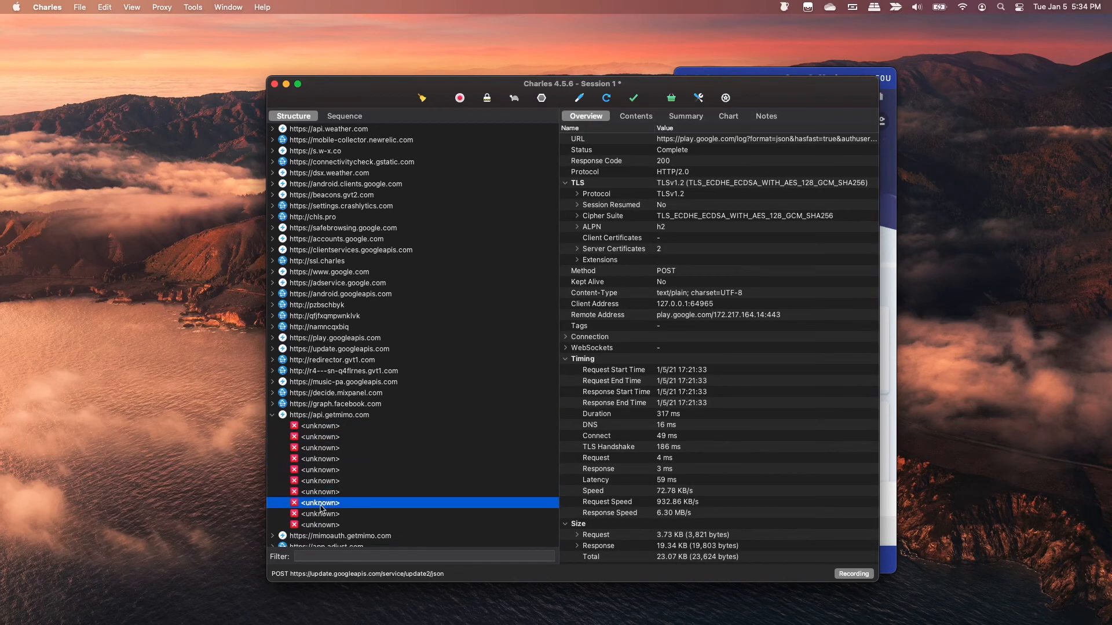
click(321, 515)
click(321, 526)
click(328, 438)
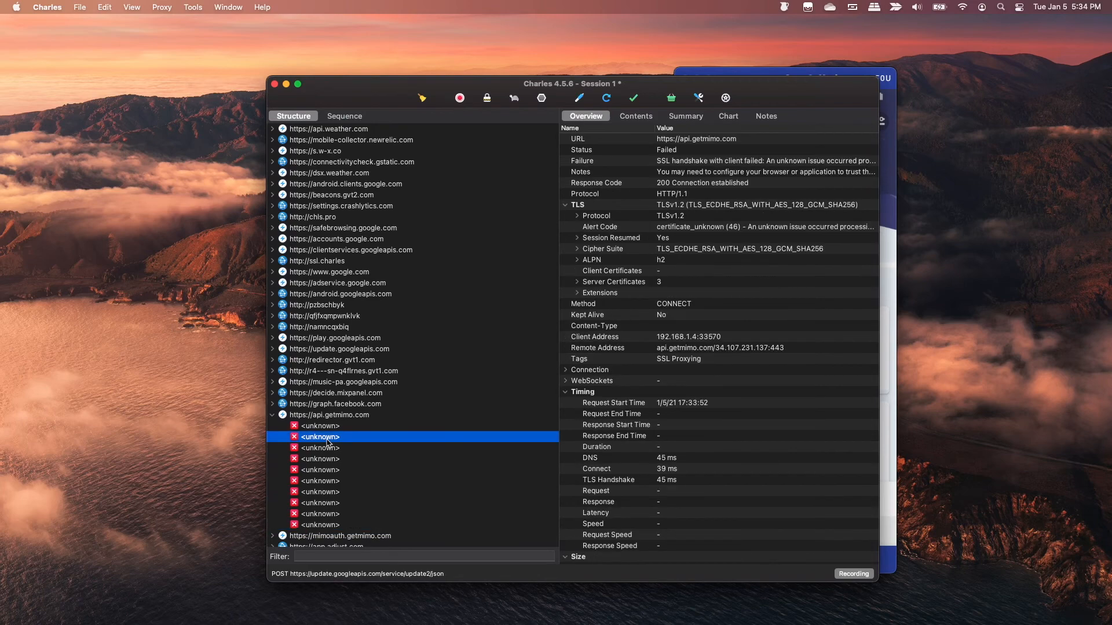
click(273, 416)
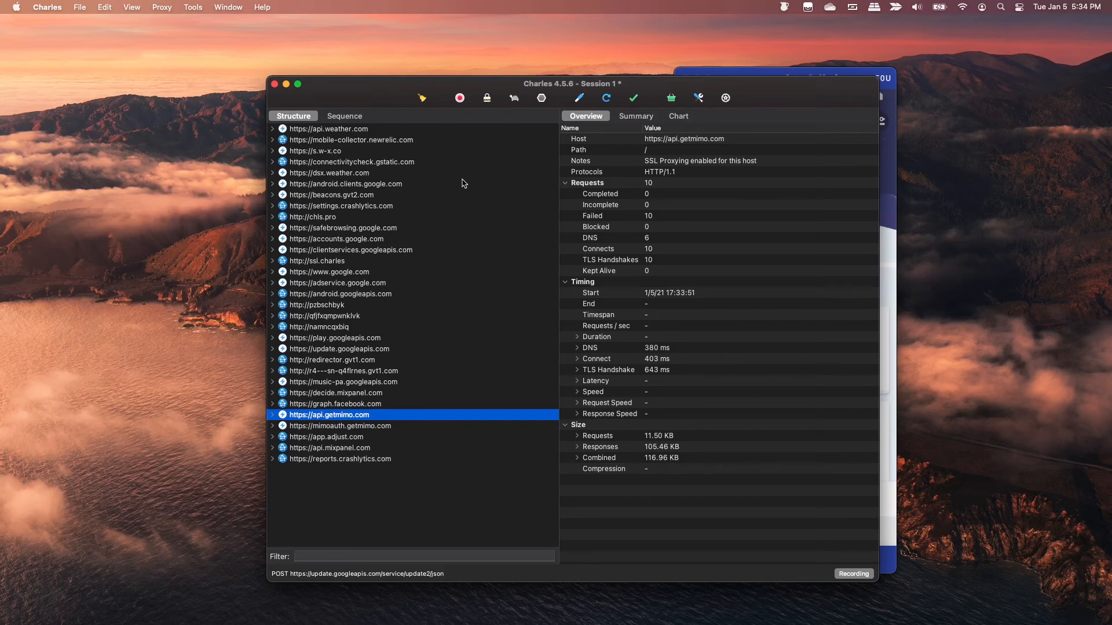
Minimize Charles and the phone mirror, and examine the redacted screenshots of Charles request contents in Skitch.
key(super+m)
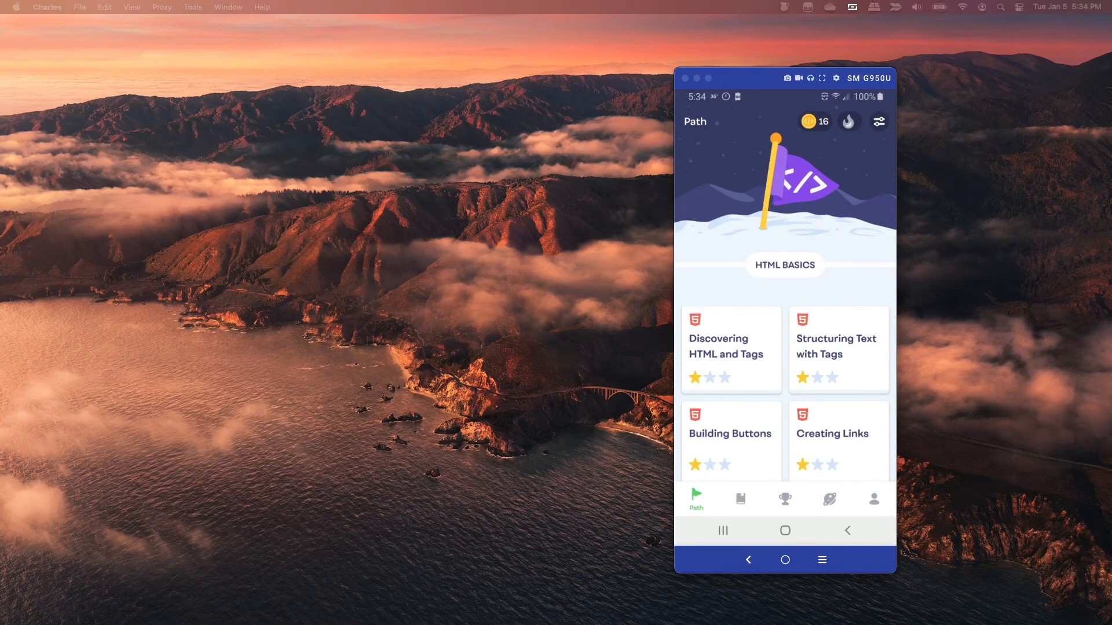
key(super+m)
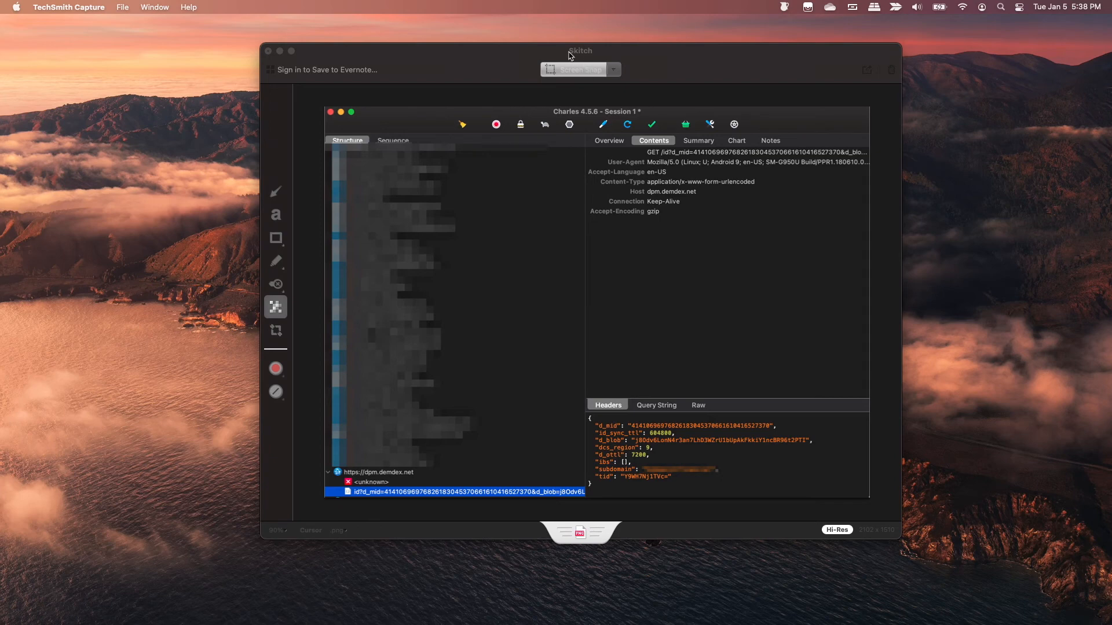
drag(505, 52, 461, 70)
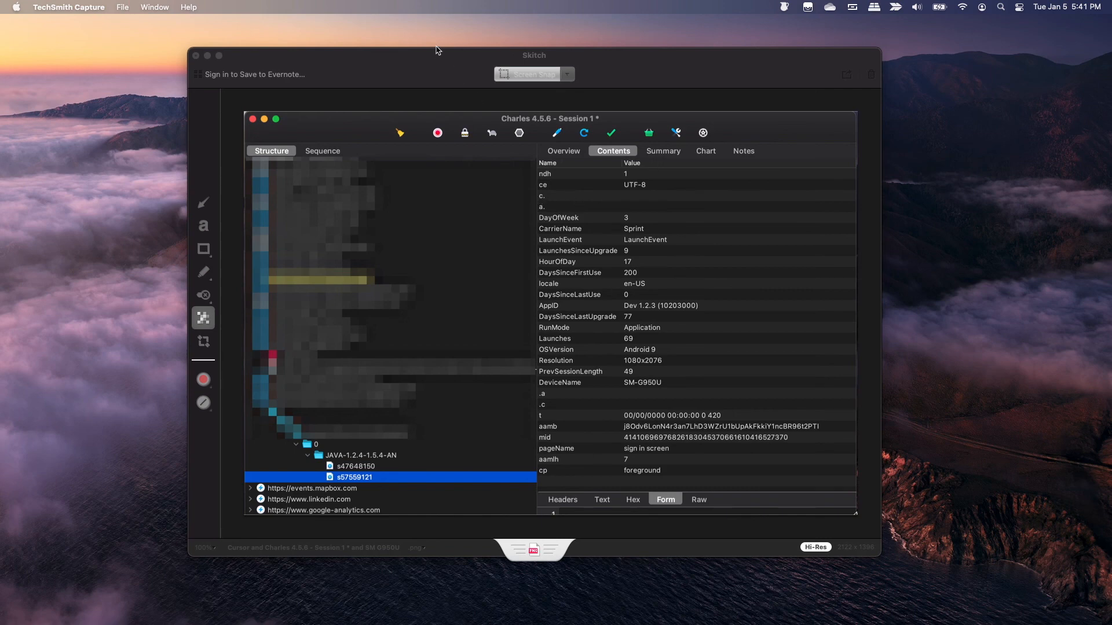
mouse_move(439, 57)
mouse_down()
mouse_move(402, 75)
mouse_move(429, 61)
mouse_up()
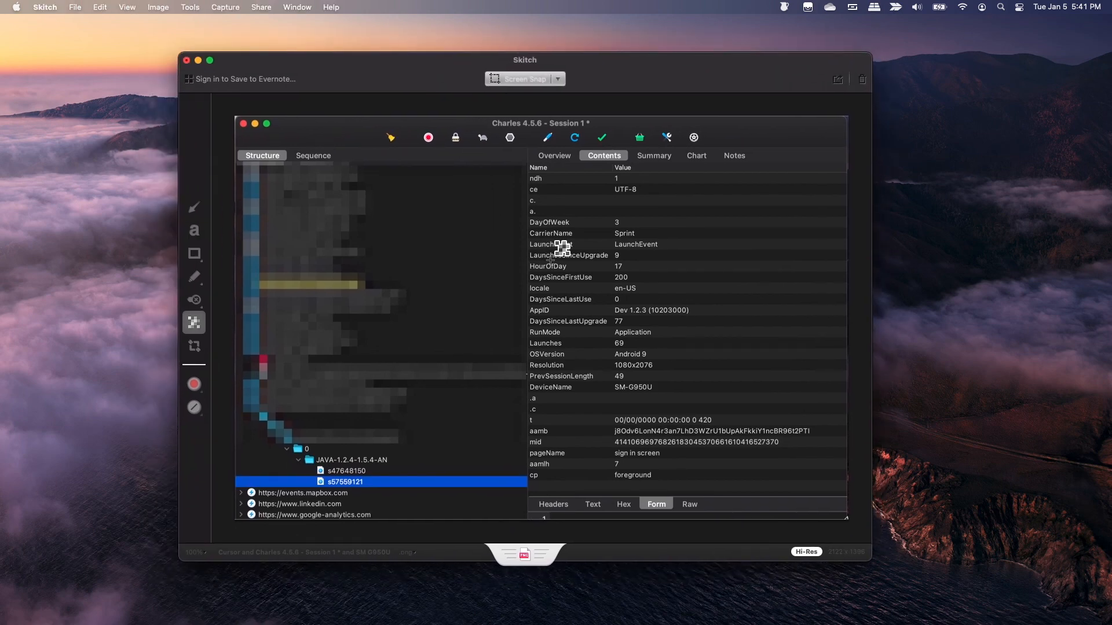